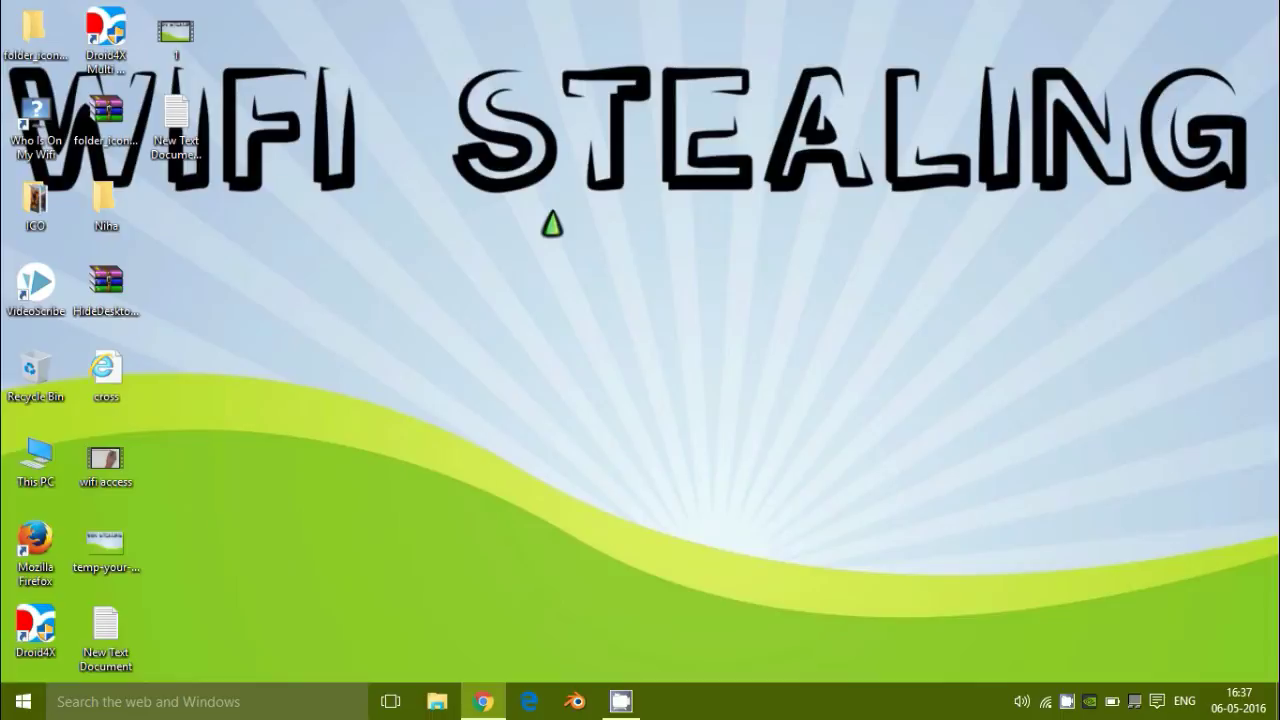
# - Return to the Who Is On My Wifi download page in the browser
pyautogui.click(484, 700)
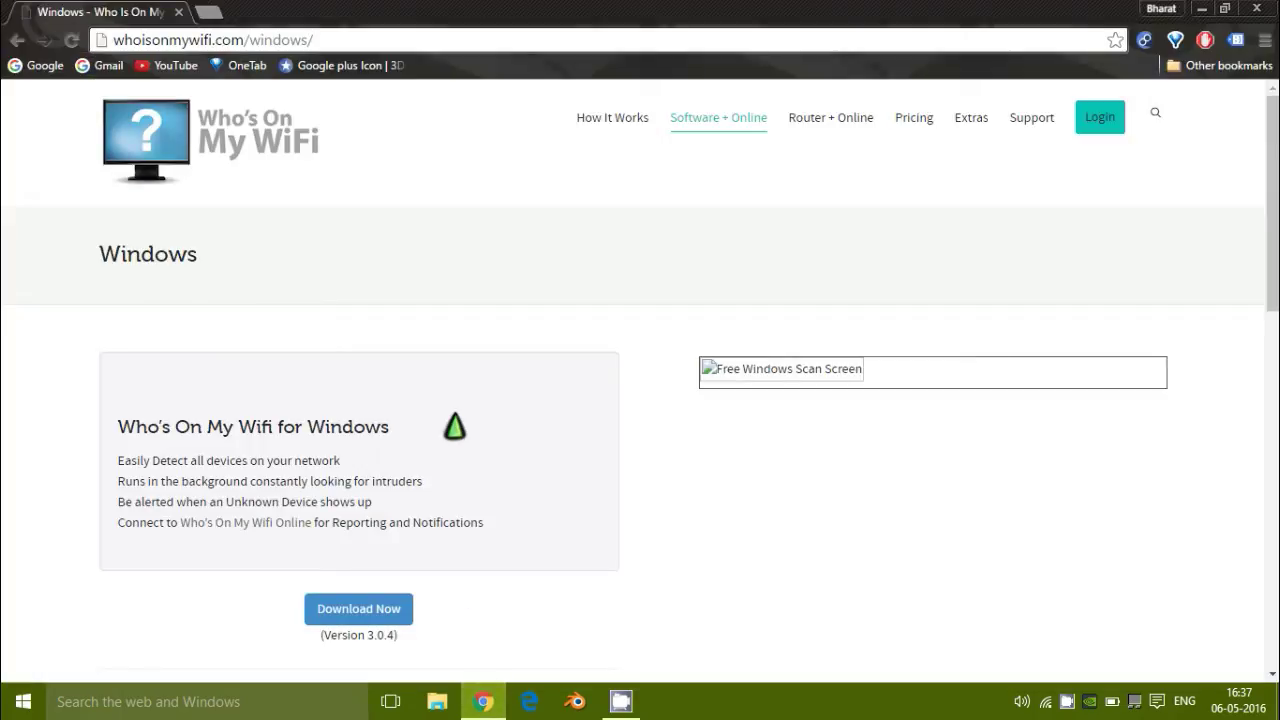
pyautogui.click(327, 40)
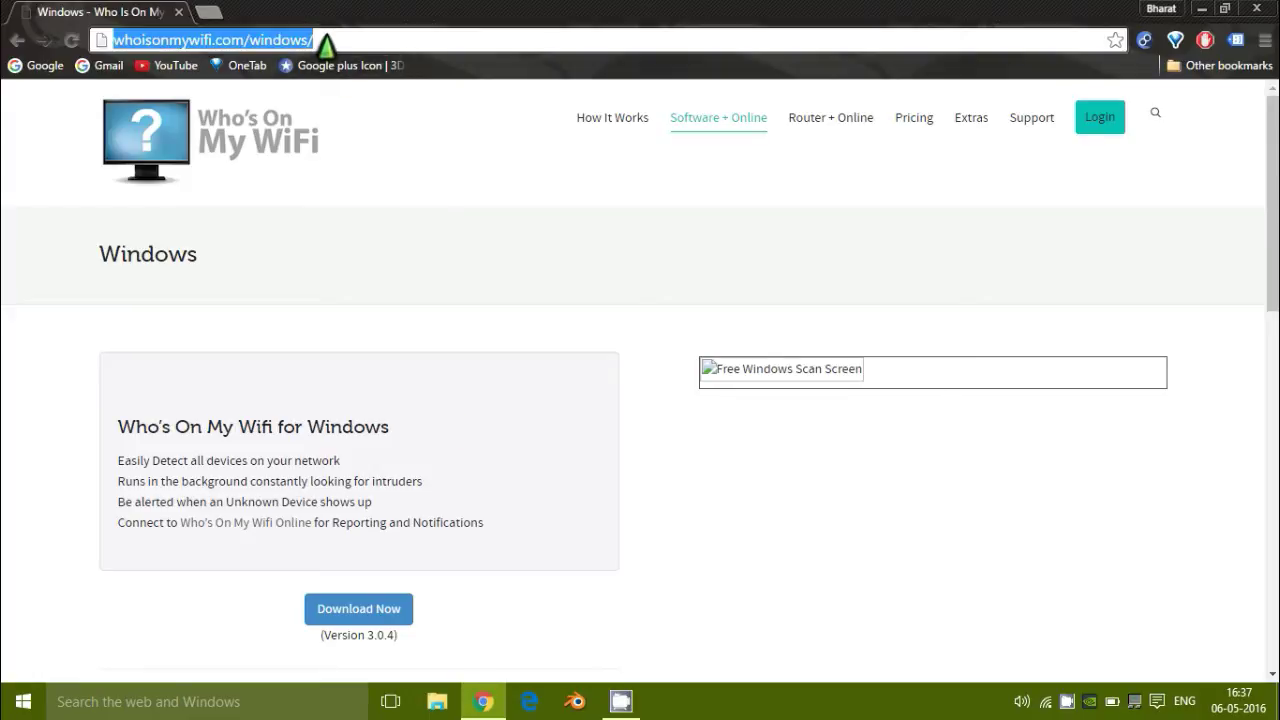
pyautogui.click(326, 37)
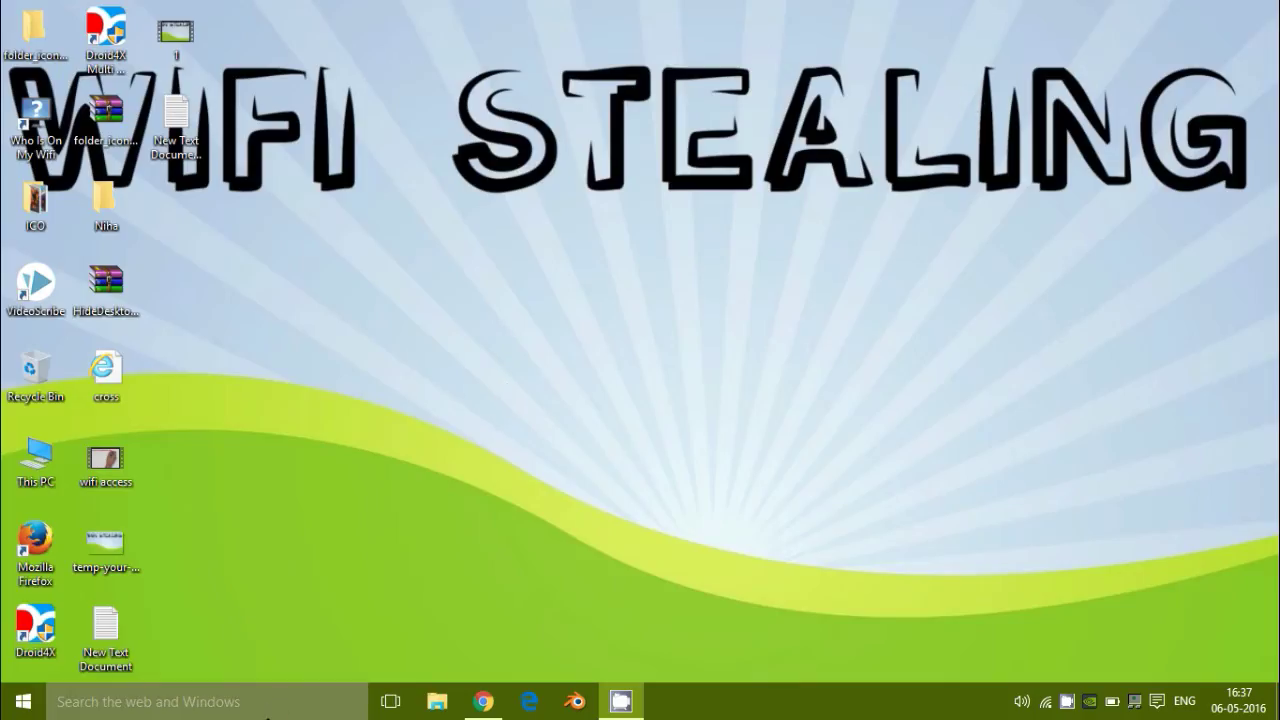
# - Launch Who Is On My Wifi from a Start search for 'who'
pyautogui.click(259, 716)
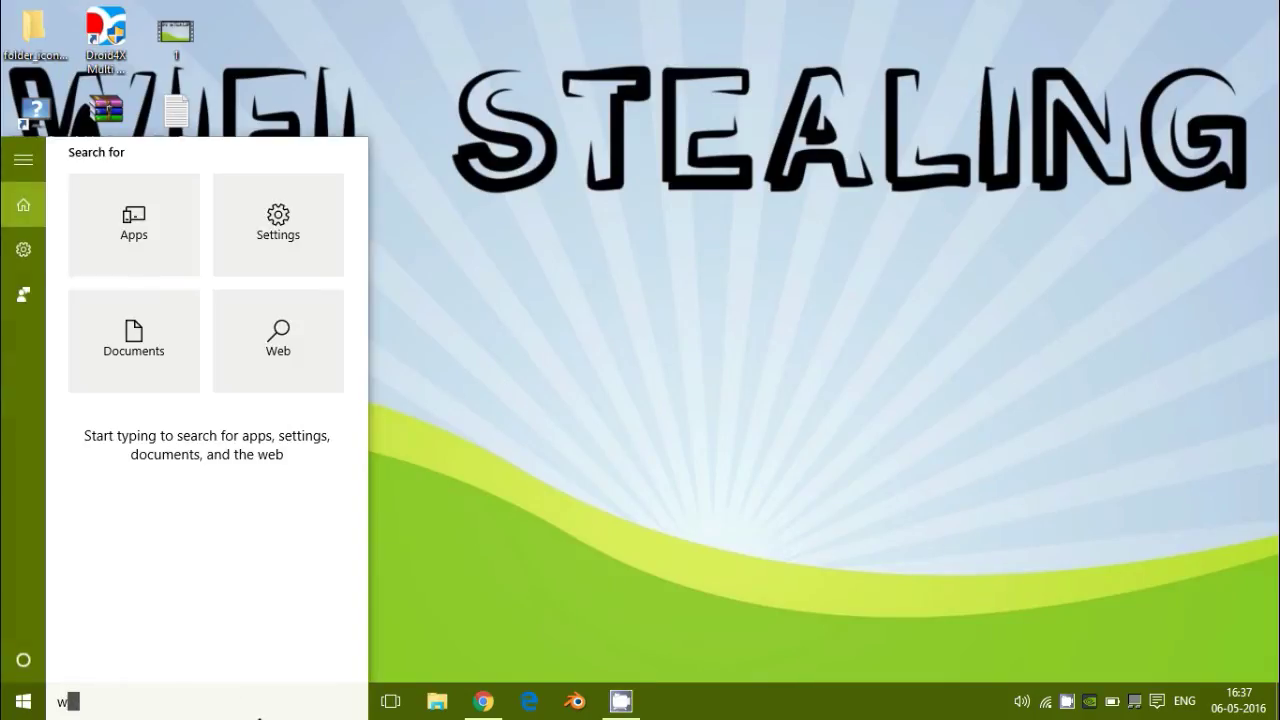
pyautogui.write('who')
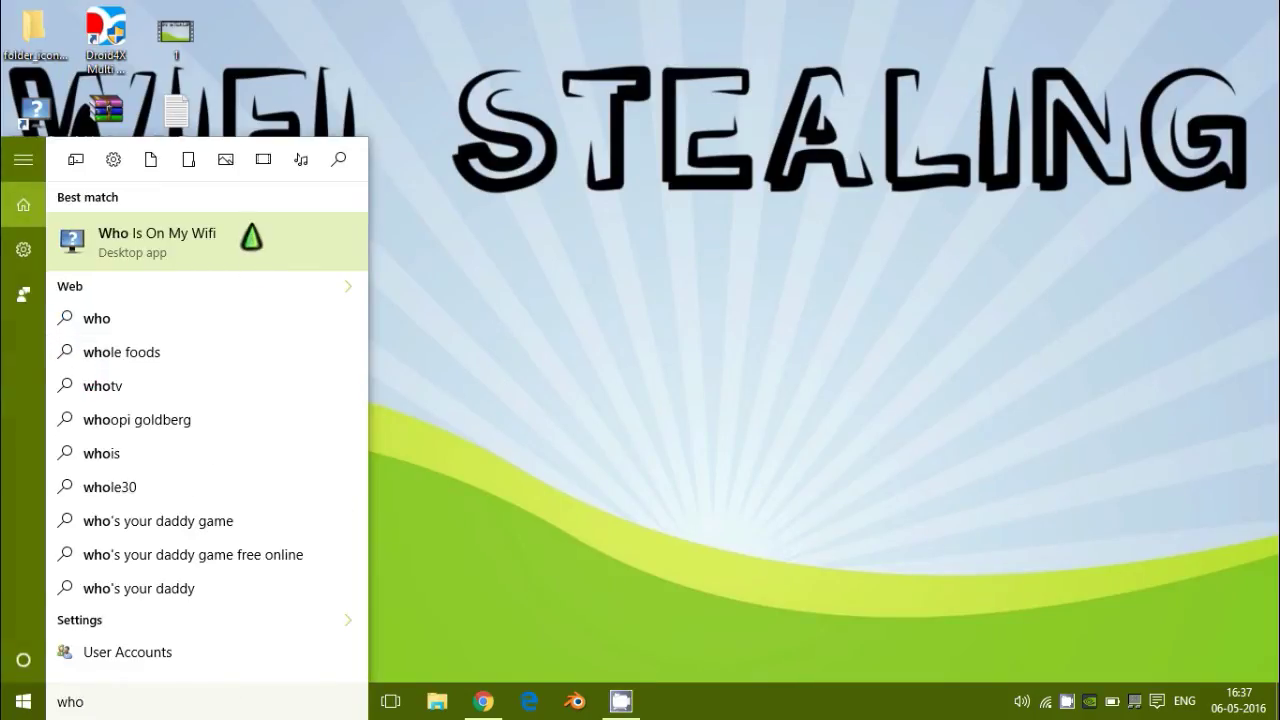
pyautogui.click(255, 262)
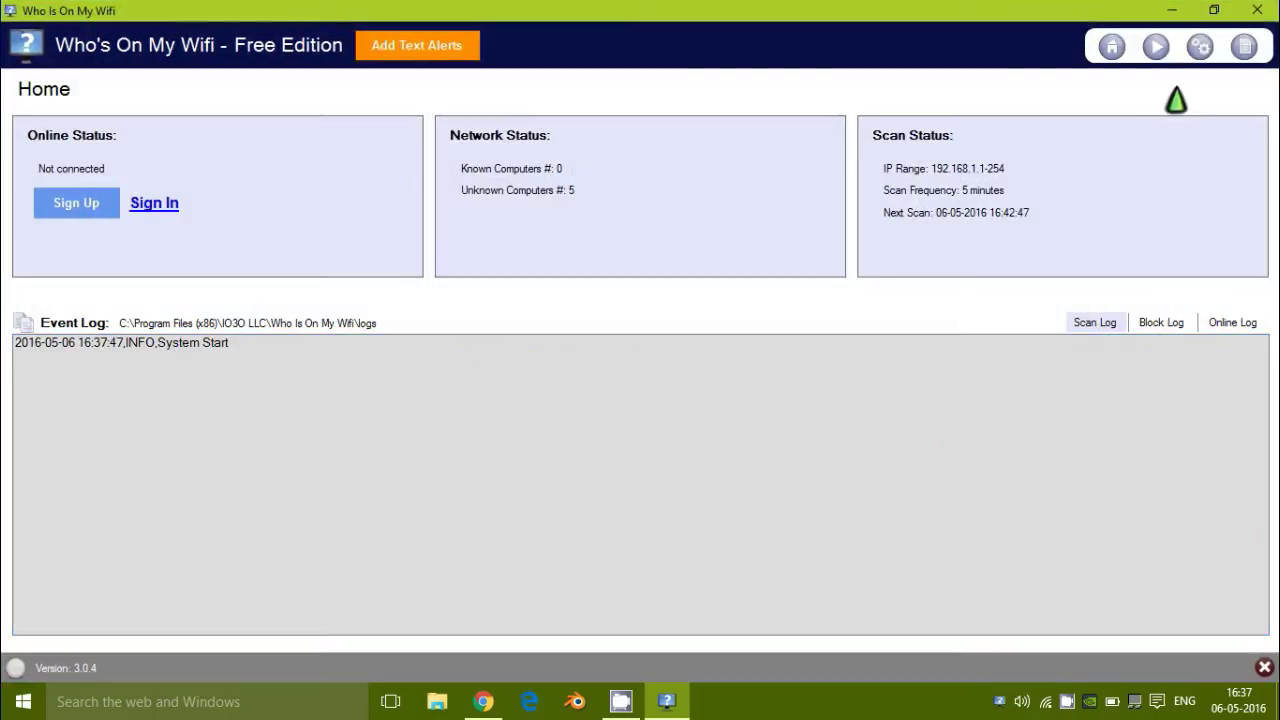
# - Scan the network, select the MAC A0:32:99:21:BC:C3, and close the scanner
pyautogui.click(1155, 47)
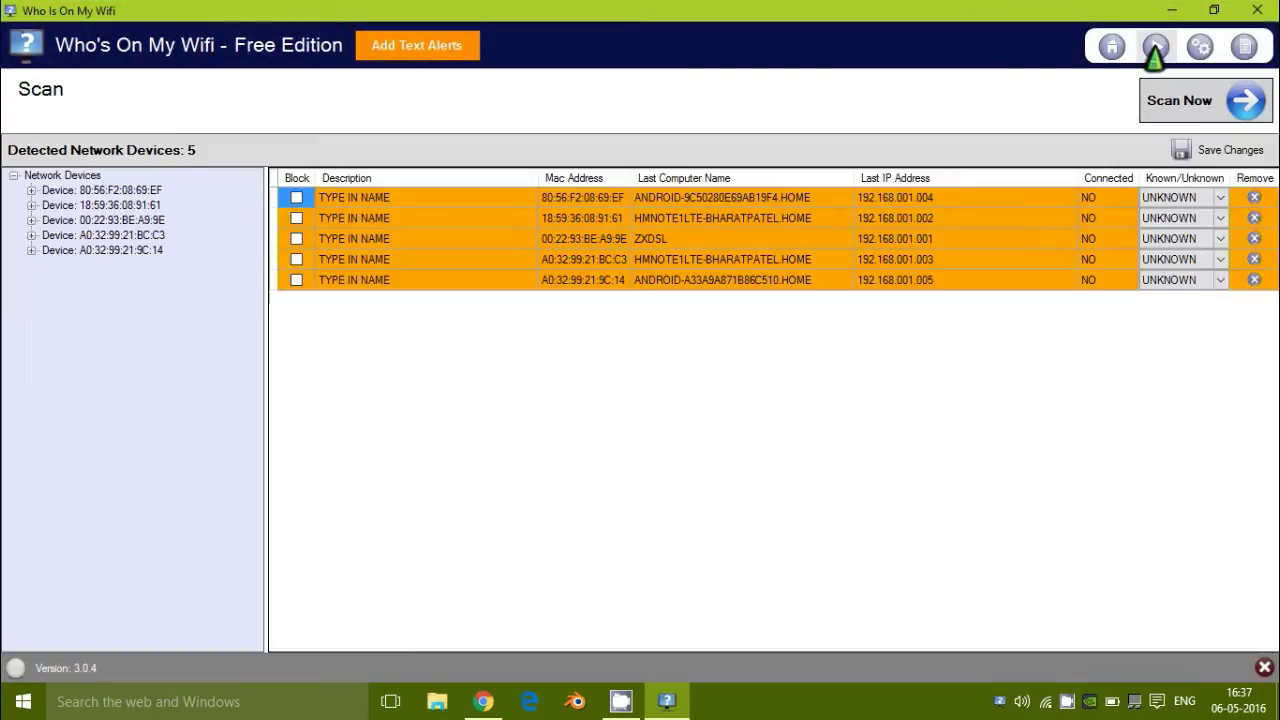
pyautogui.click(572, 241)
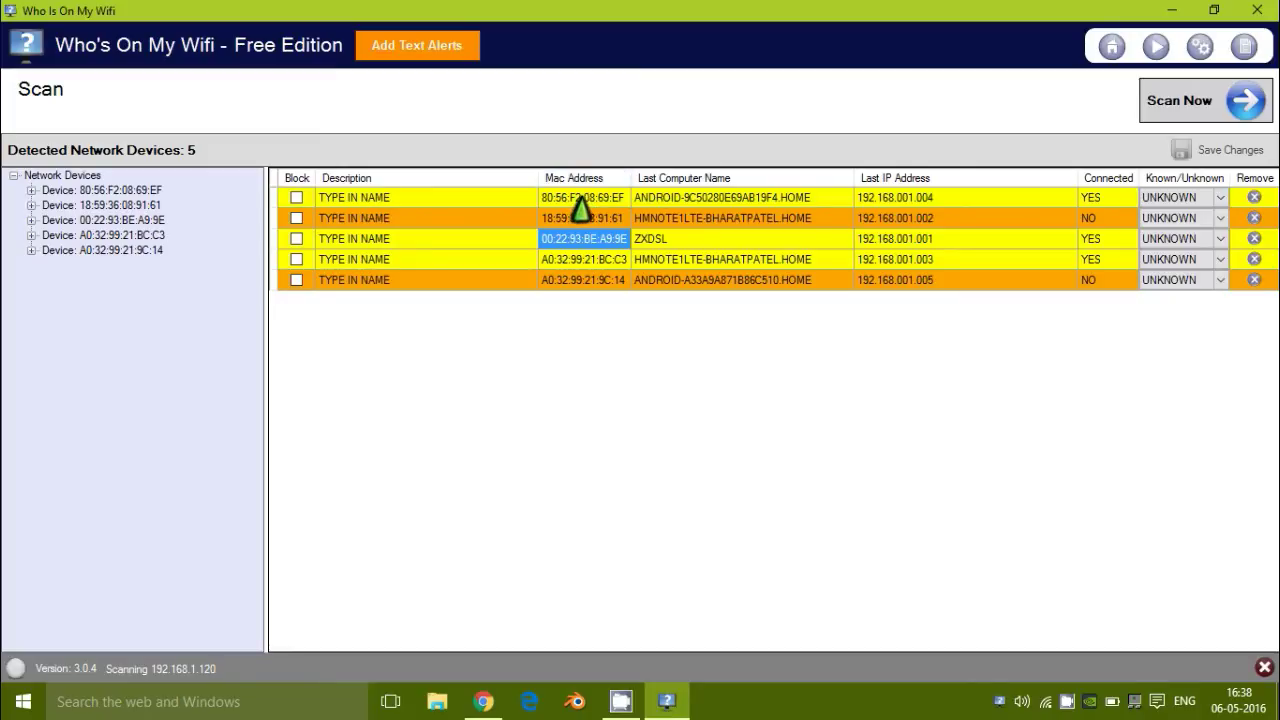
pyautogui.click(576, 259)
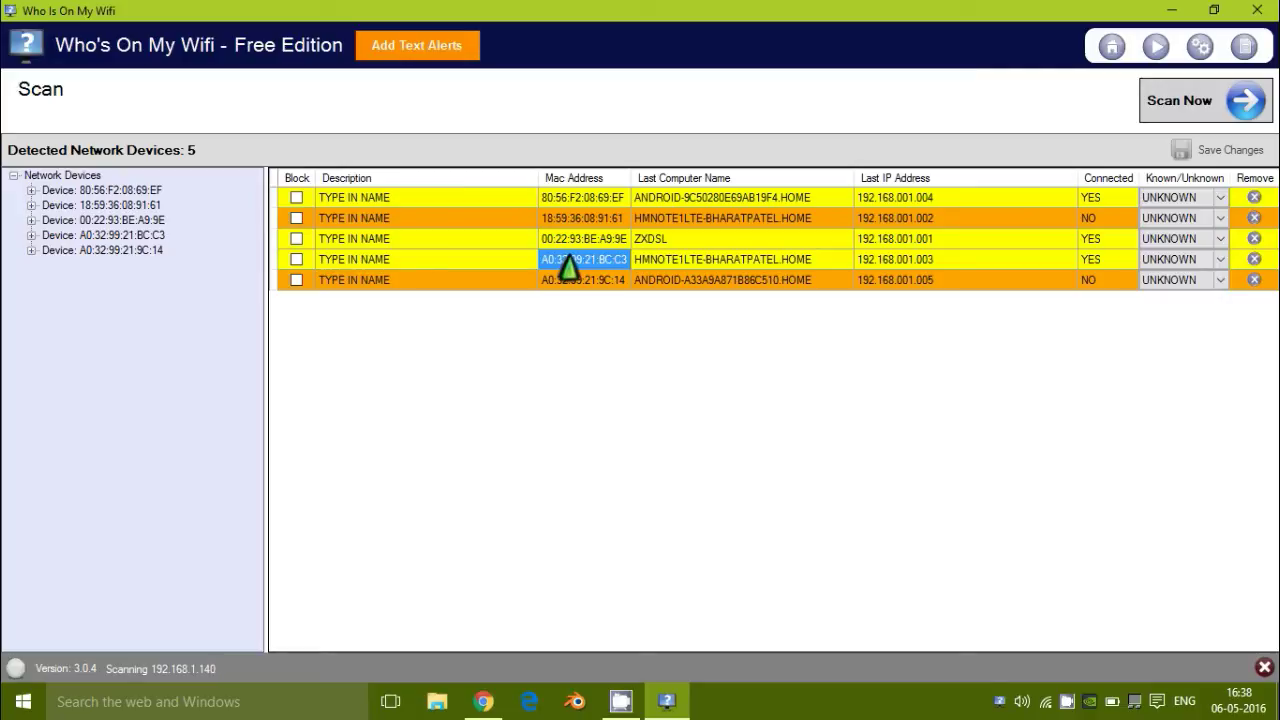
pyautogui.click(1170, 12)
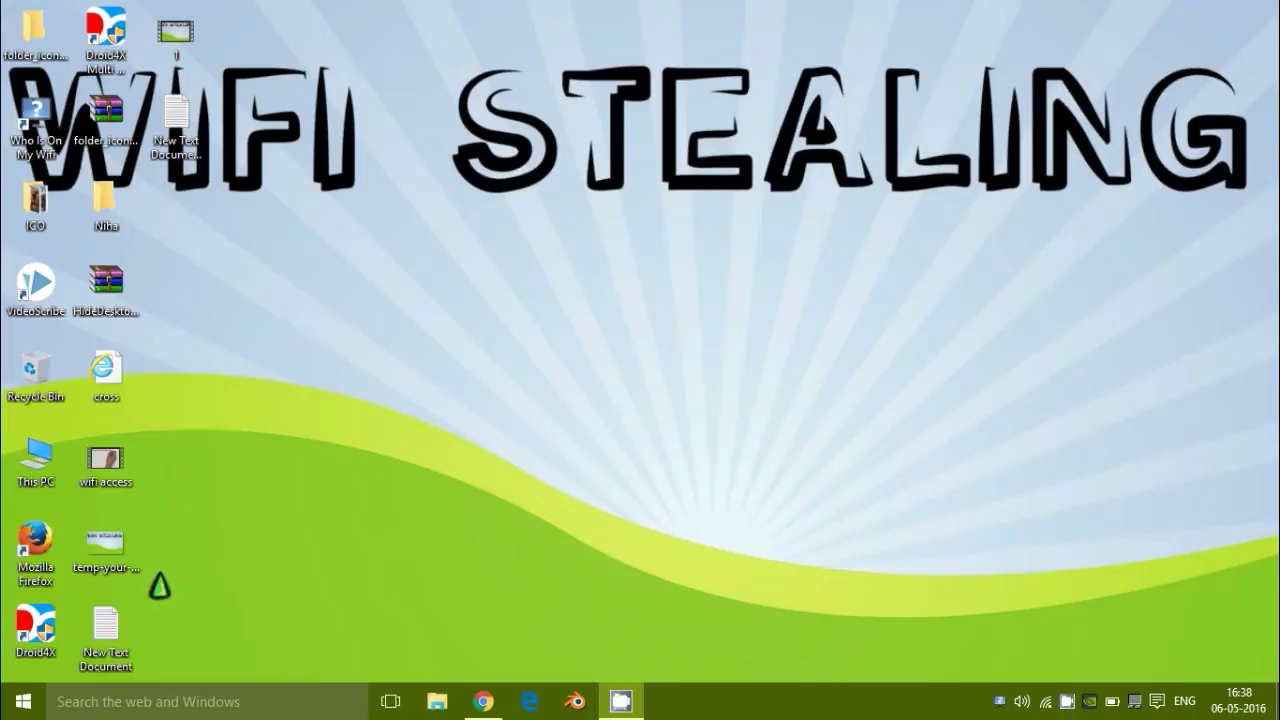
pyautogui.doubleClick(92, 648)
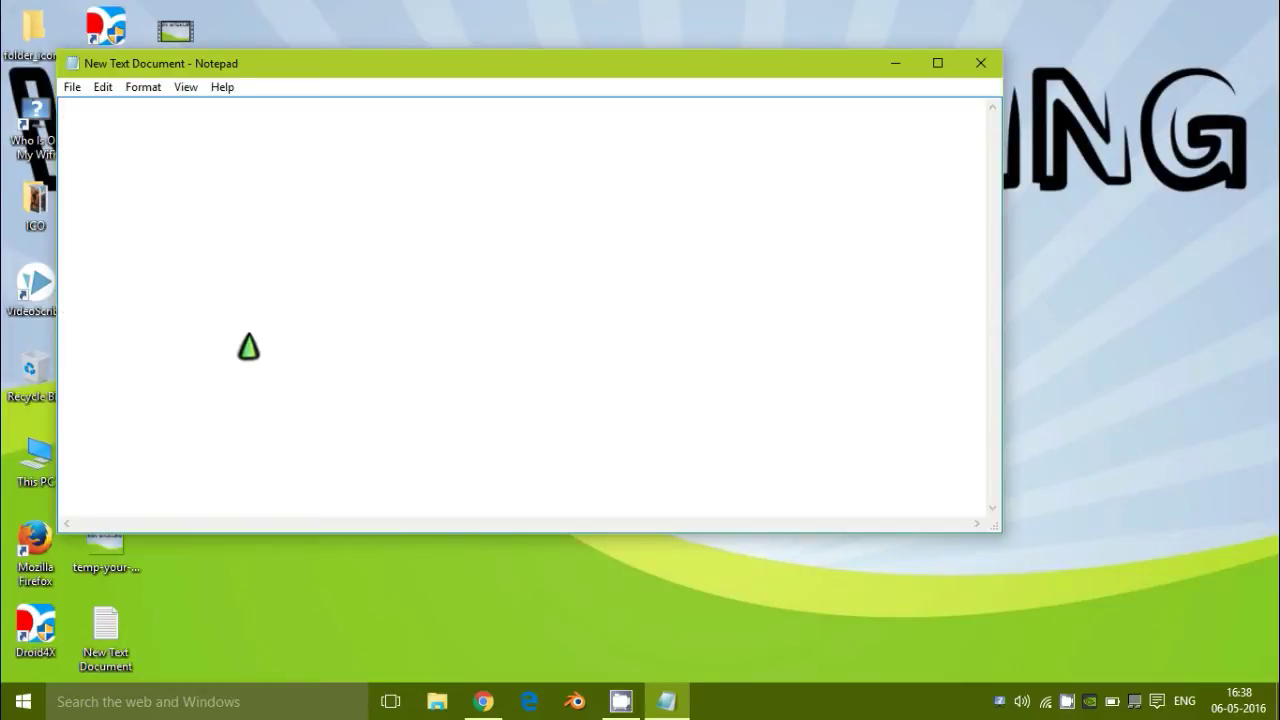
pyautogui.write('A0:32:99:21:BC:C3')
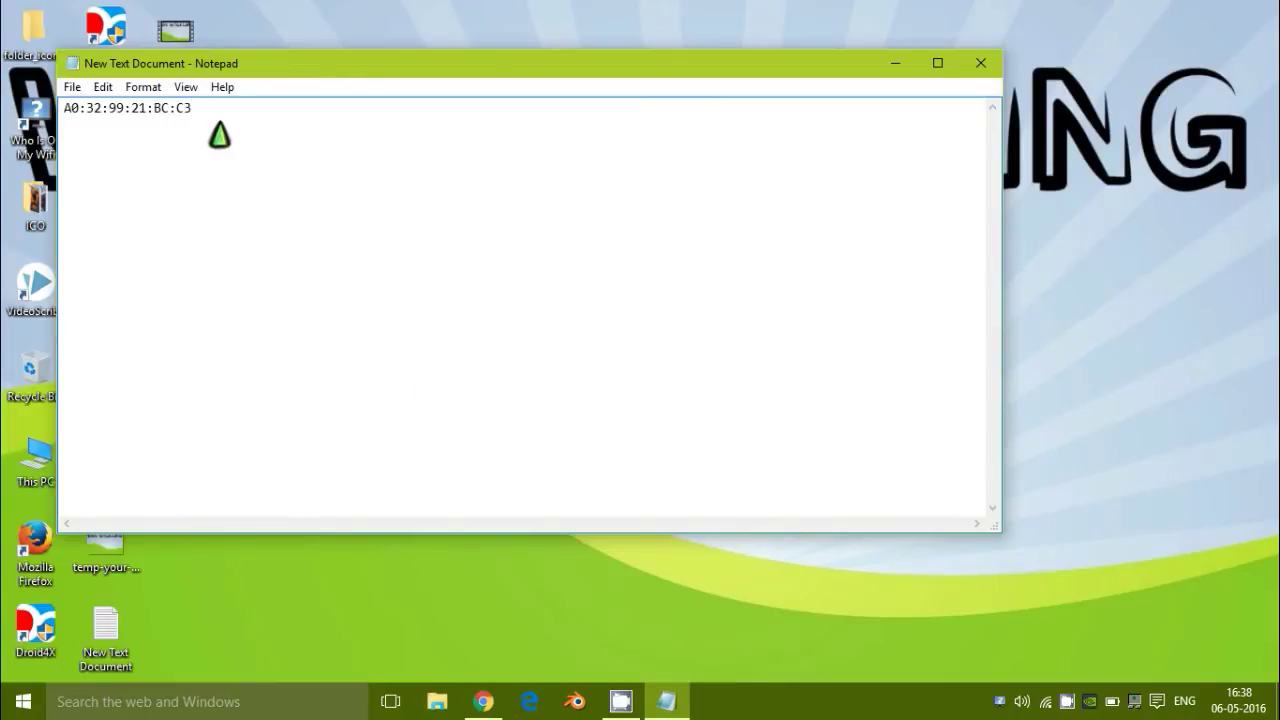
pyautogui.moveTo(192, 110); pyautogui.dragTo(75, 110)
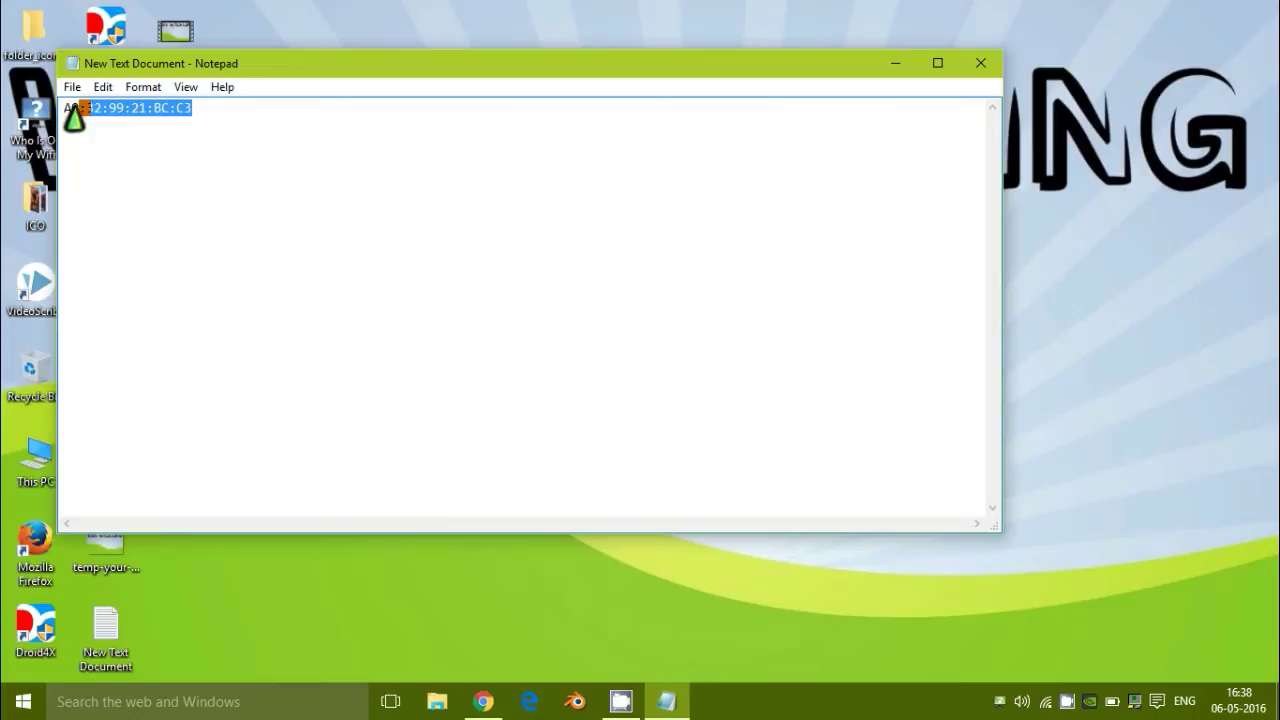
pyautogui.moveTo(75, 110); pyautogui.dragTo(188, 110)
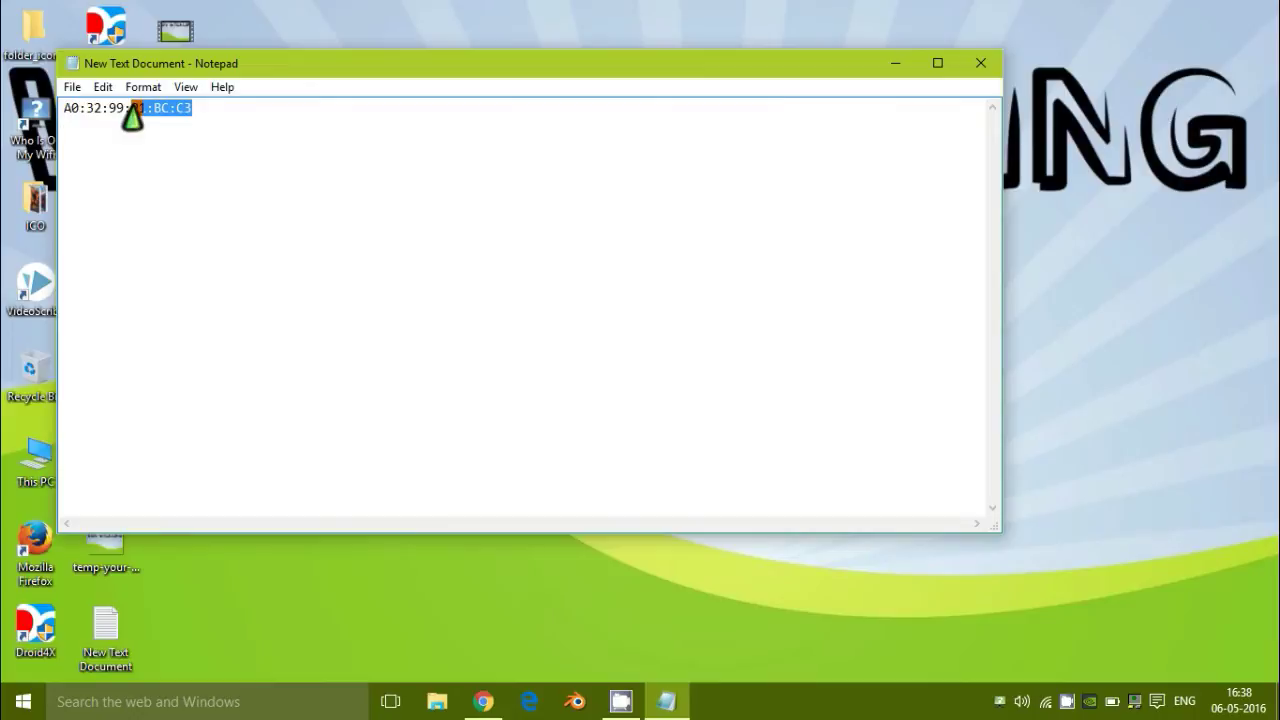
pyautogui.doubleClick(181, 110)
pyautogui.click(485, 702)
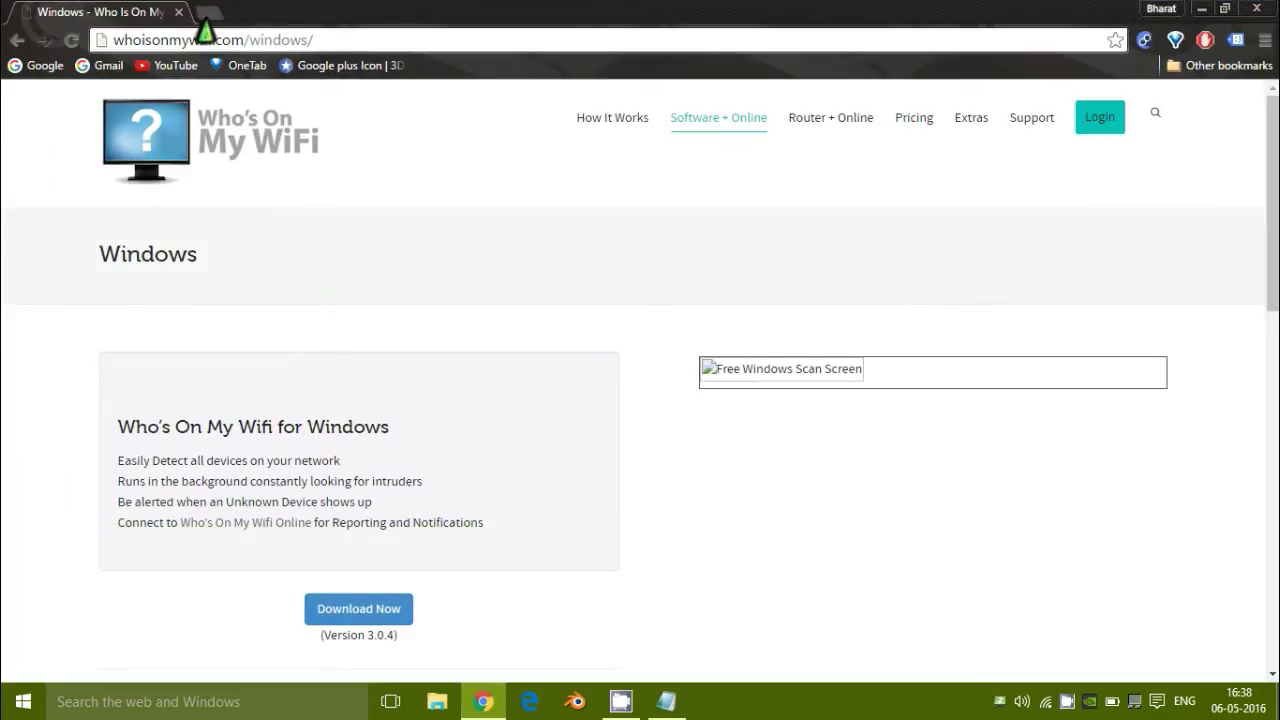
# - Log into the router at 192.168.1.1 as admin and expand the Wireless section
pyautogui.click(206, 16)
pyautogui.write('19')
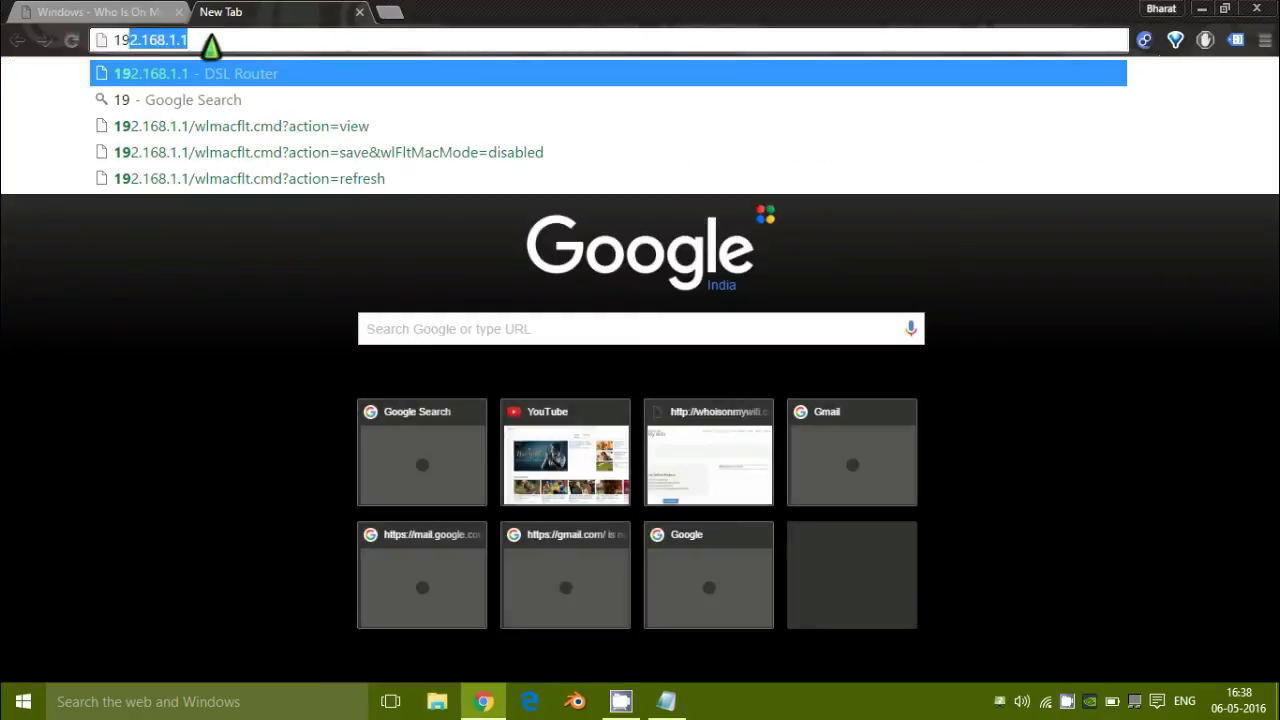
pyautogui.write('2')
pyautogui.press('Return')
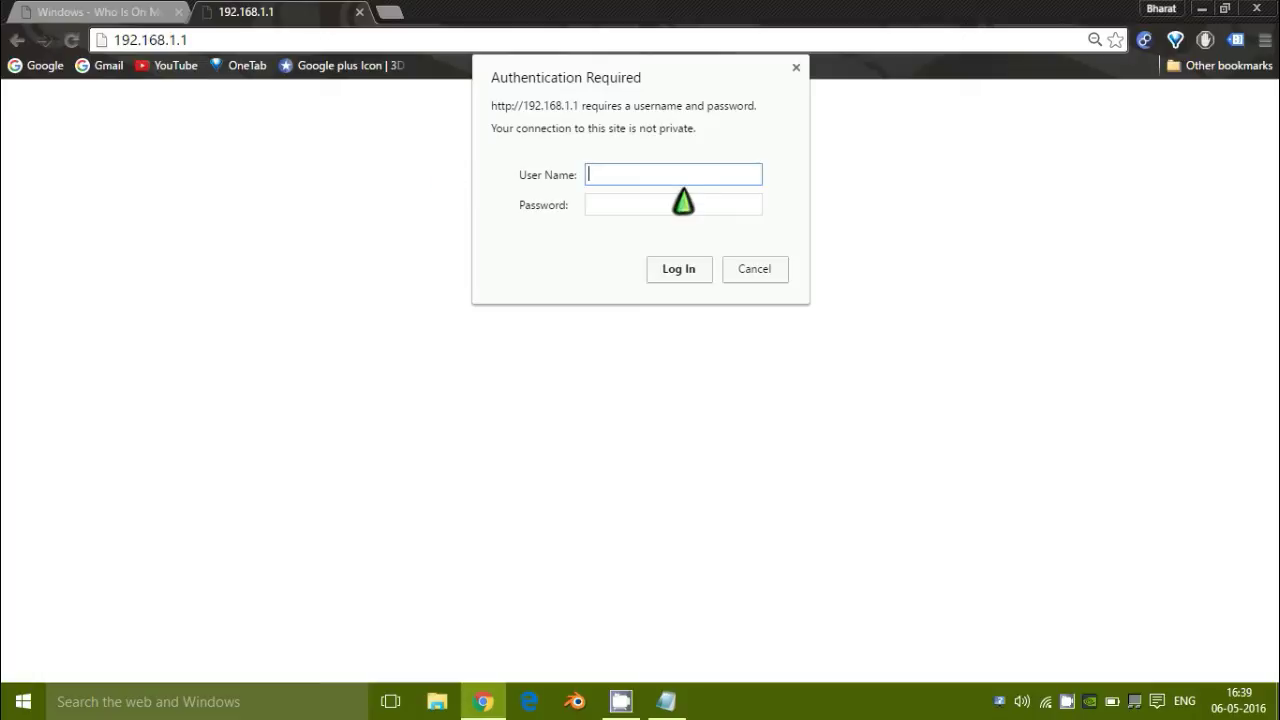
pyautogui.write('adm')
pyautogui.press('Tab')
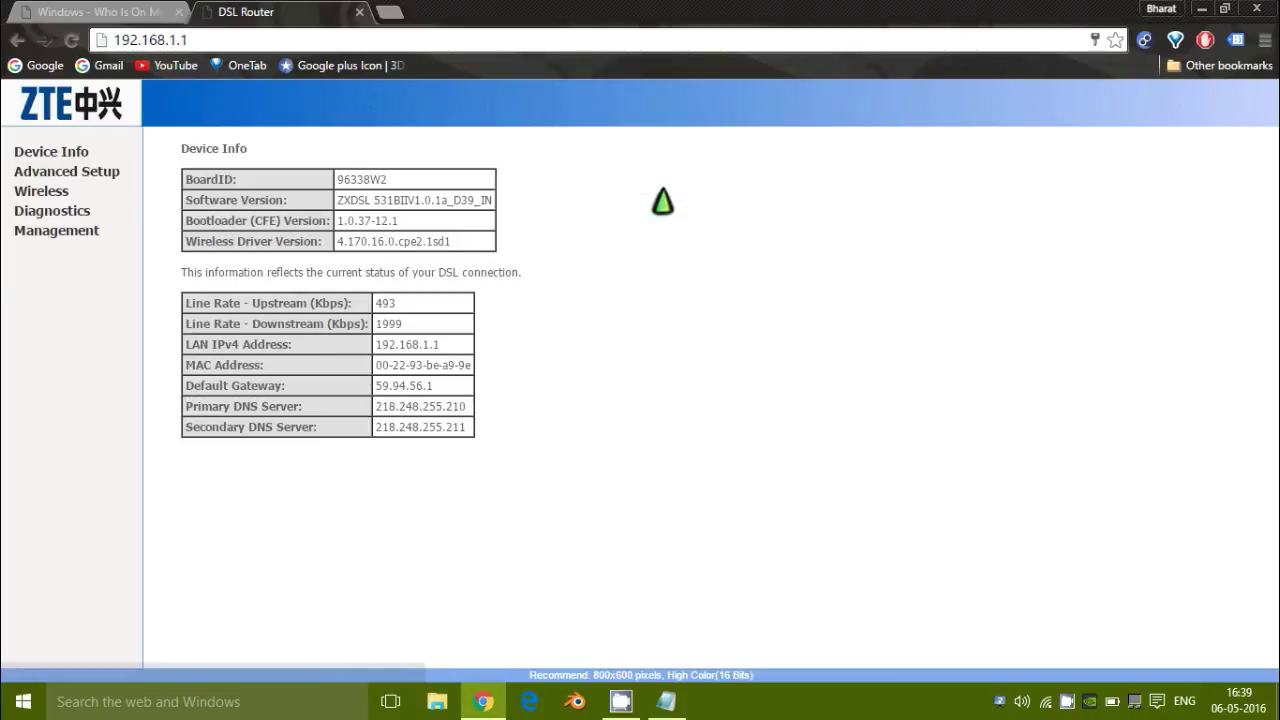
pyautogui.click(52, 193)
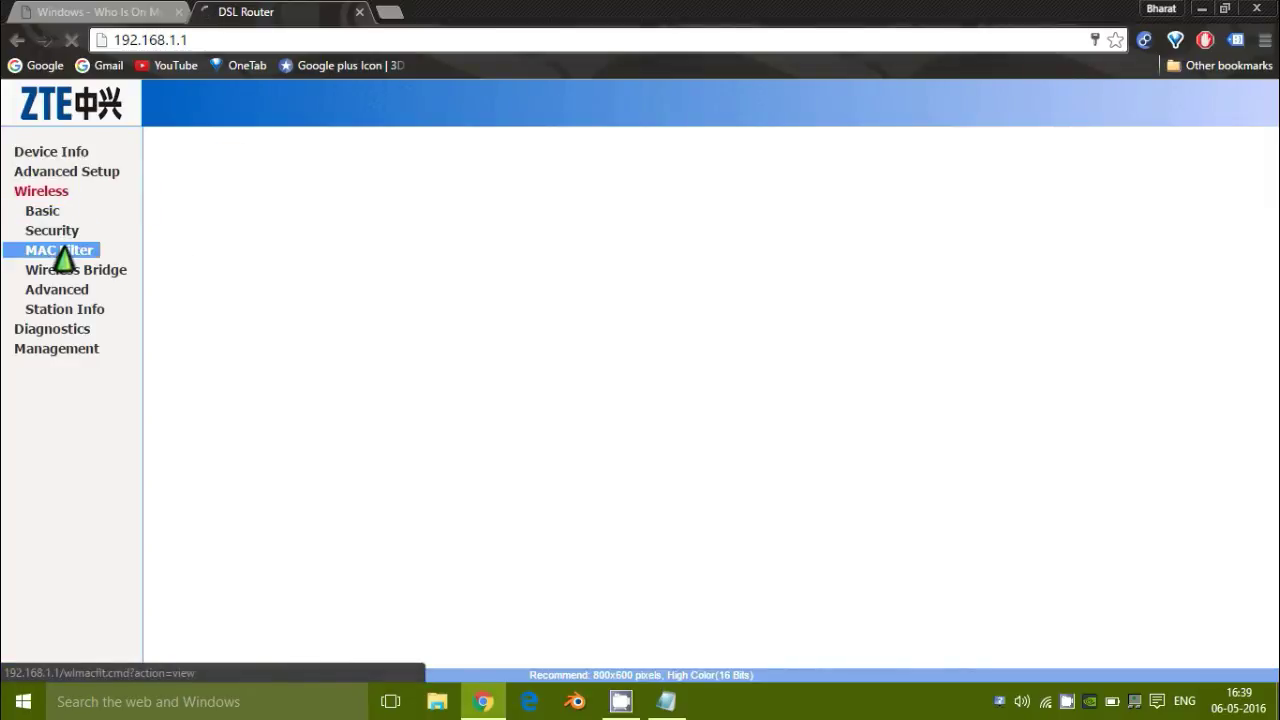
# - Open the Wireless MAC Filter add form with the Notepad notes alongside
pyautogui.click(62, 255)
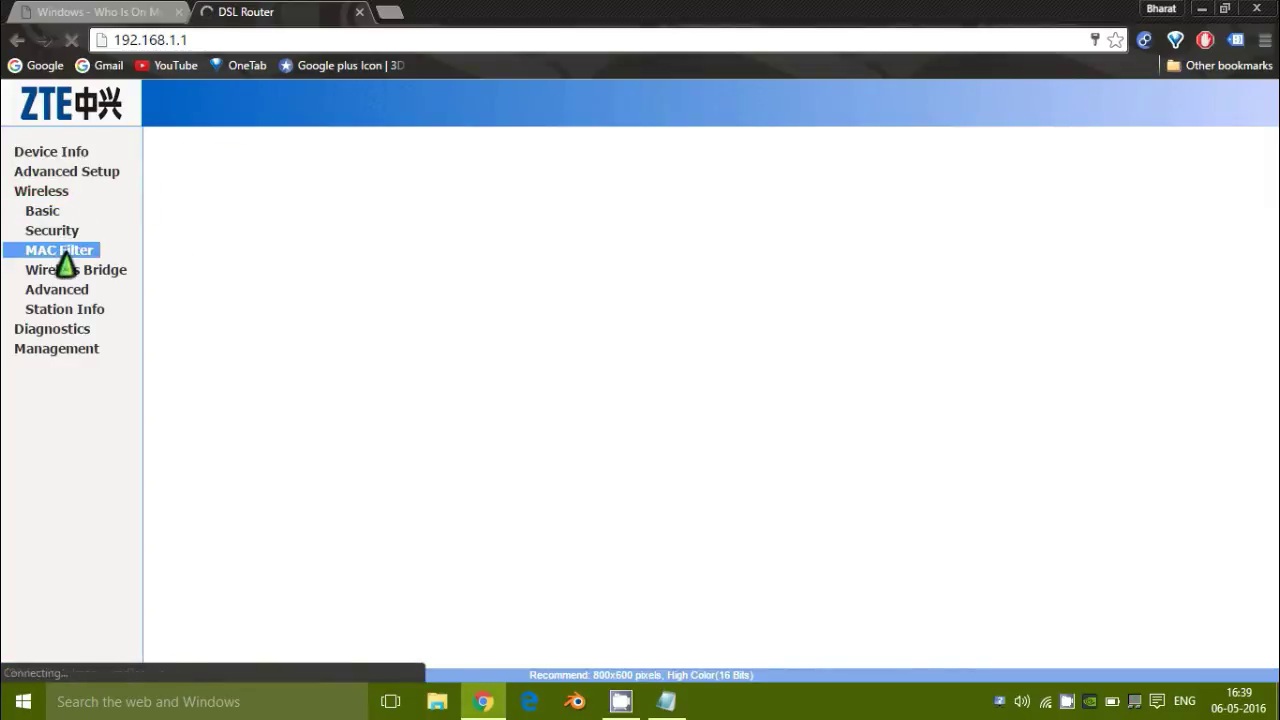
pyautogui.click(177, 277)
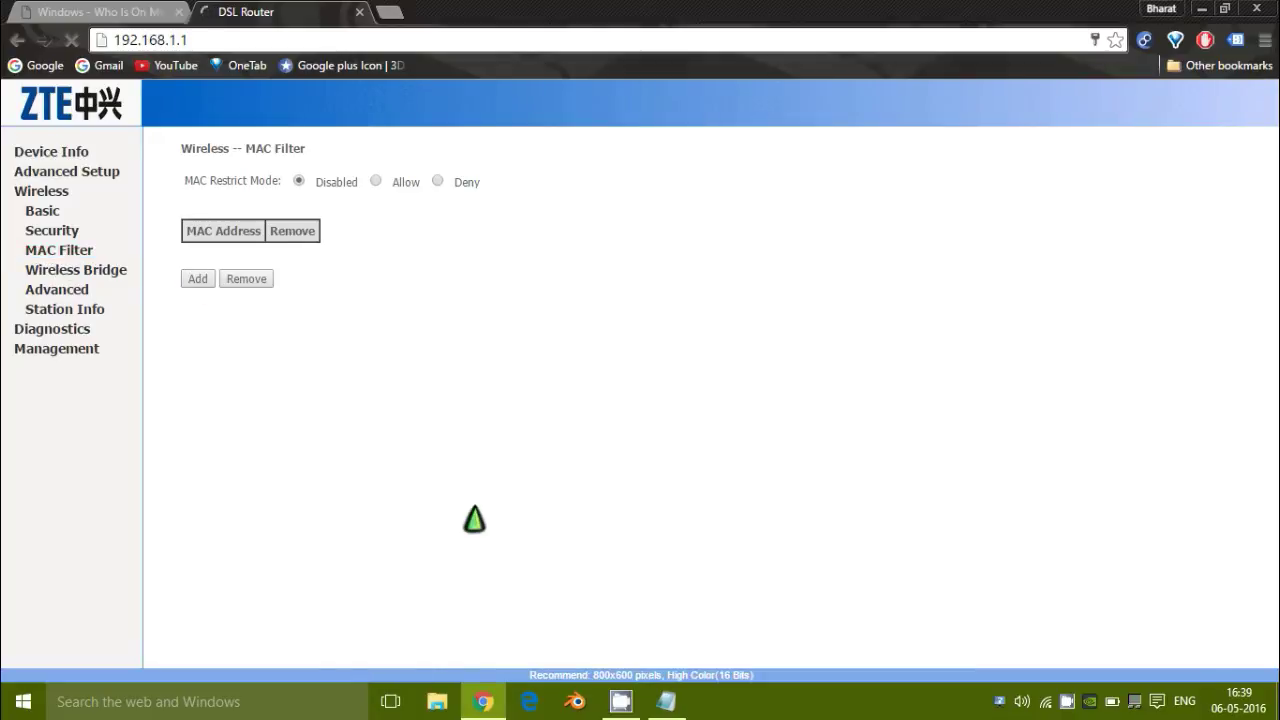
pyautogui.click(666, 701)
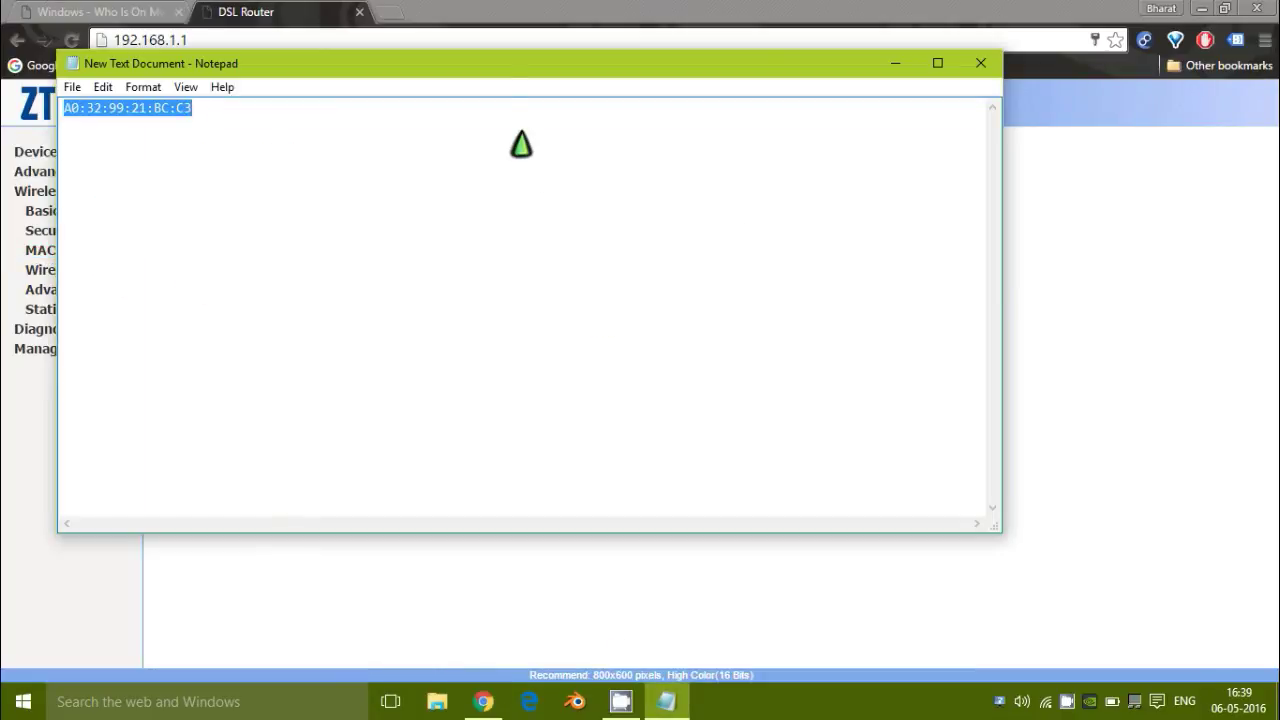
pyautogui.moveTo(501, 70); pyautogui.dragTo(621, 229)
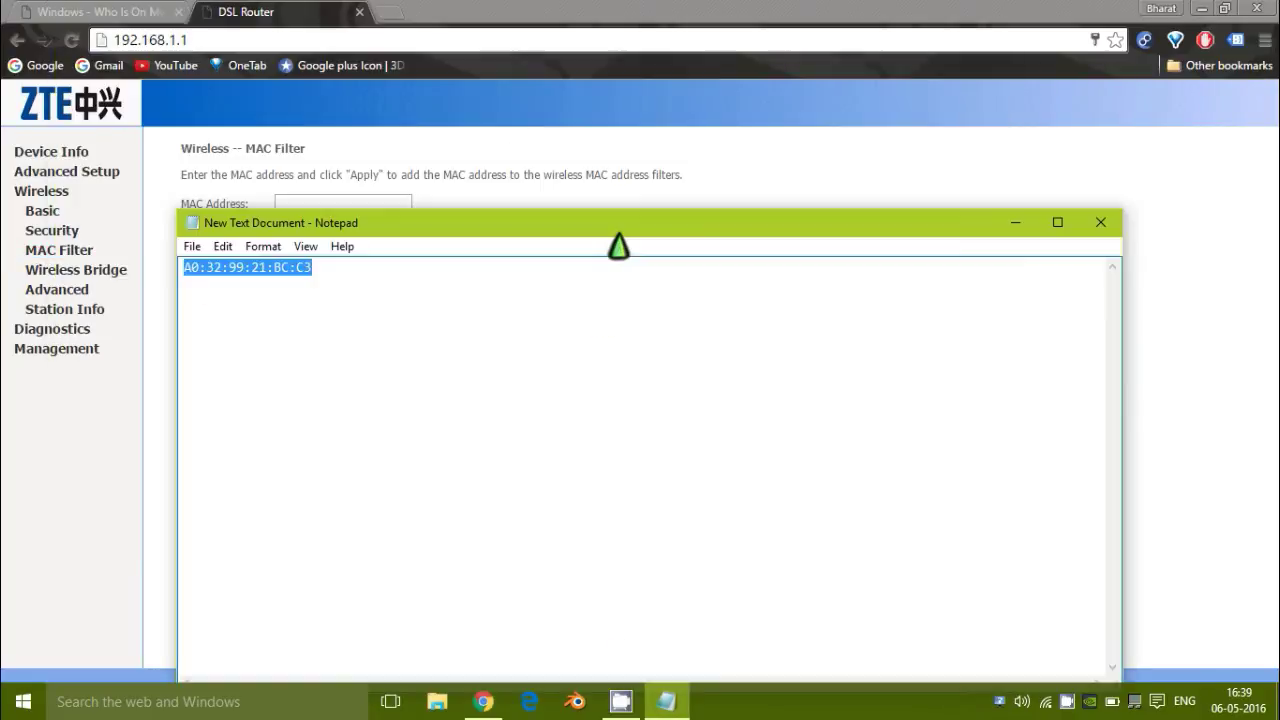
# - Paste A0:32:99:21:BC:C3 into the MAC Address field and save/apply the entry
pyautogui.rightClick(284, 268)
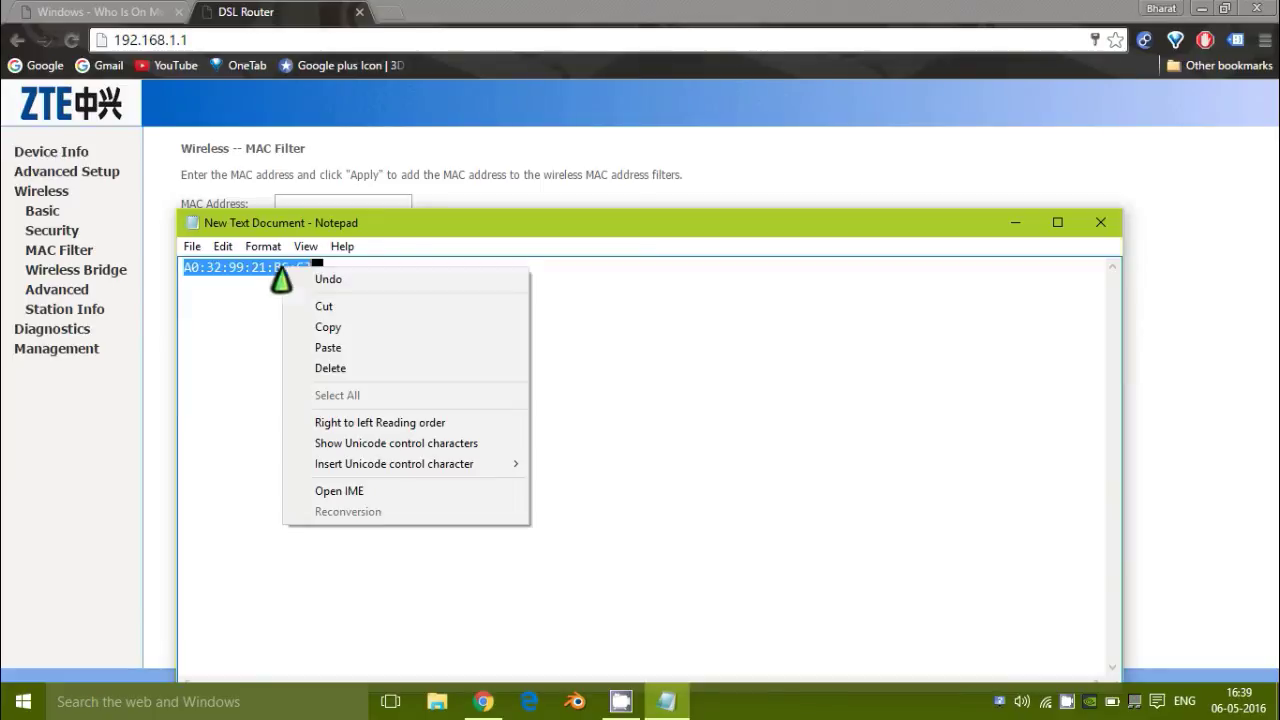
pyautogui.click(1013, 224)
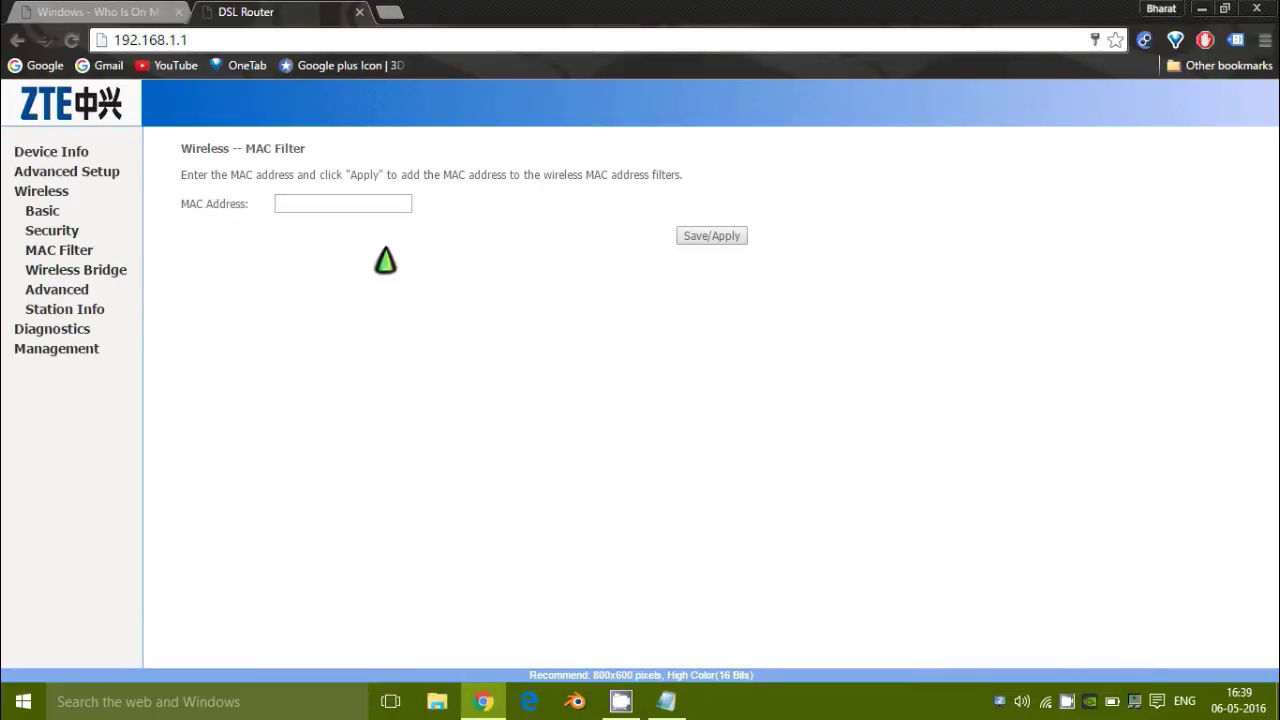
pyautogui.click(334, 199)
pyautogui.rightClick(335, 199)
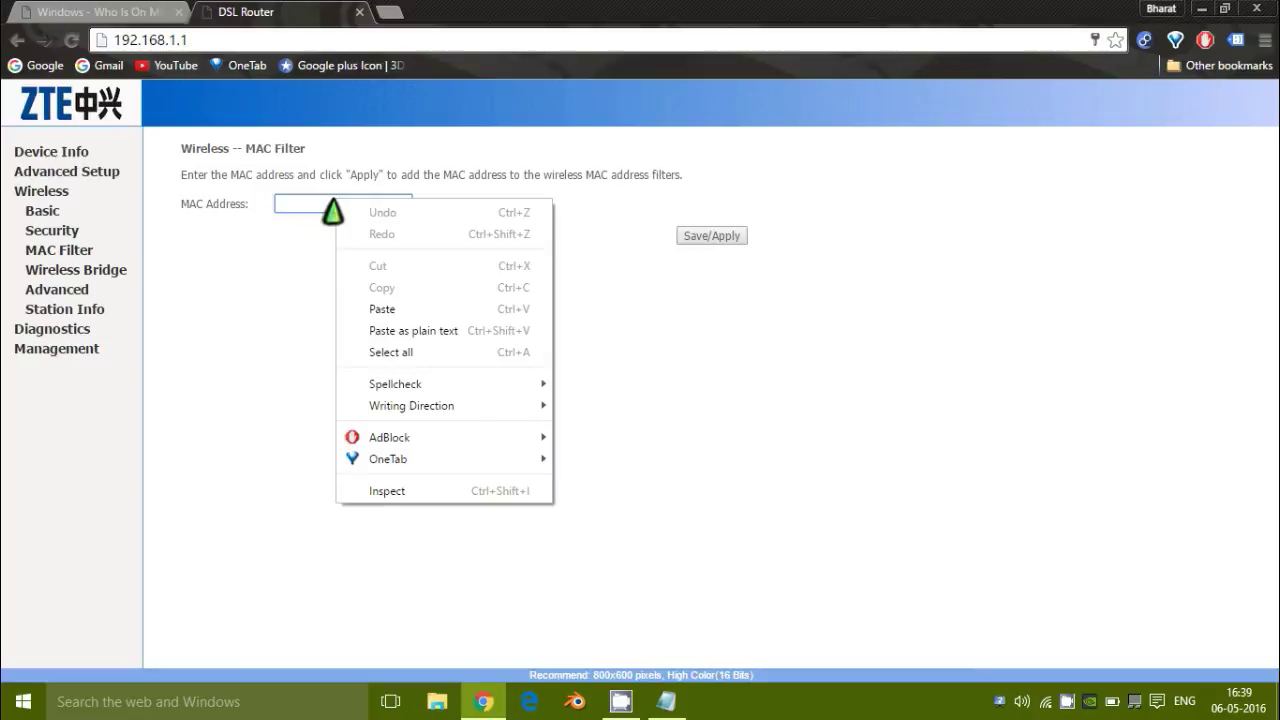
pyautogui.click(384, 309)
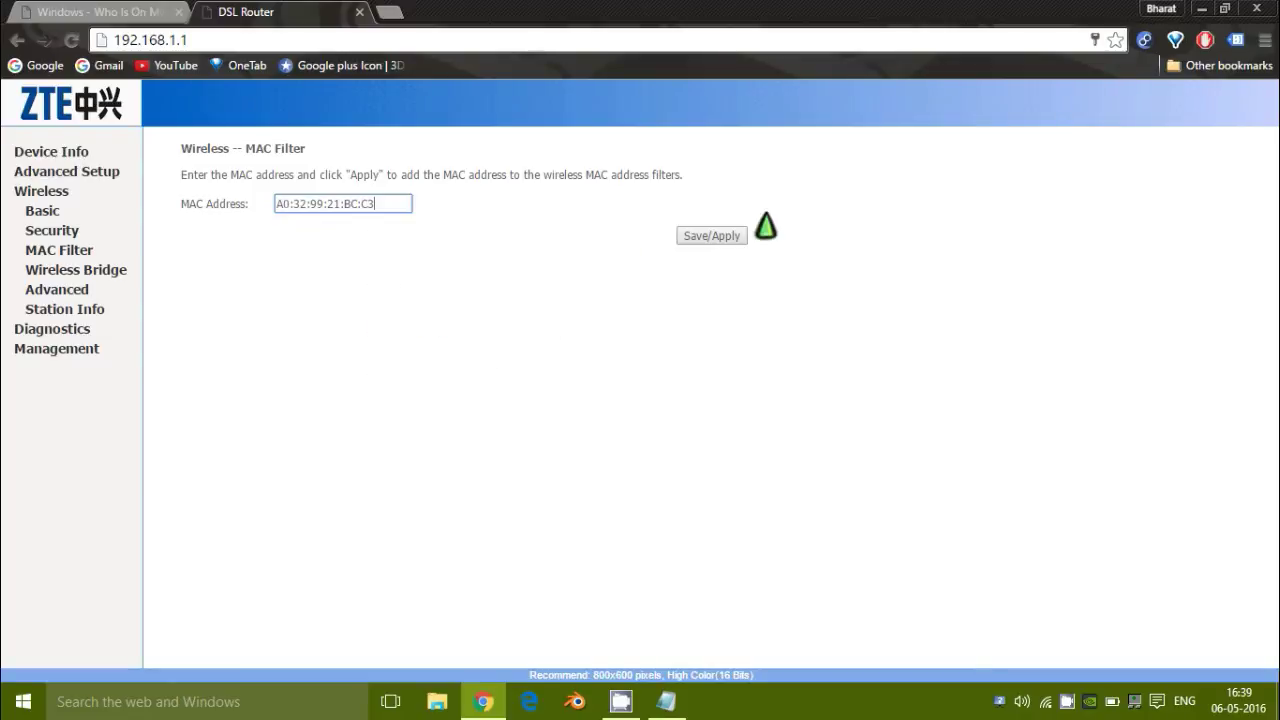
pyautogui.click(712, 238)
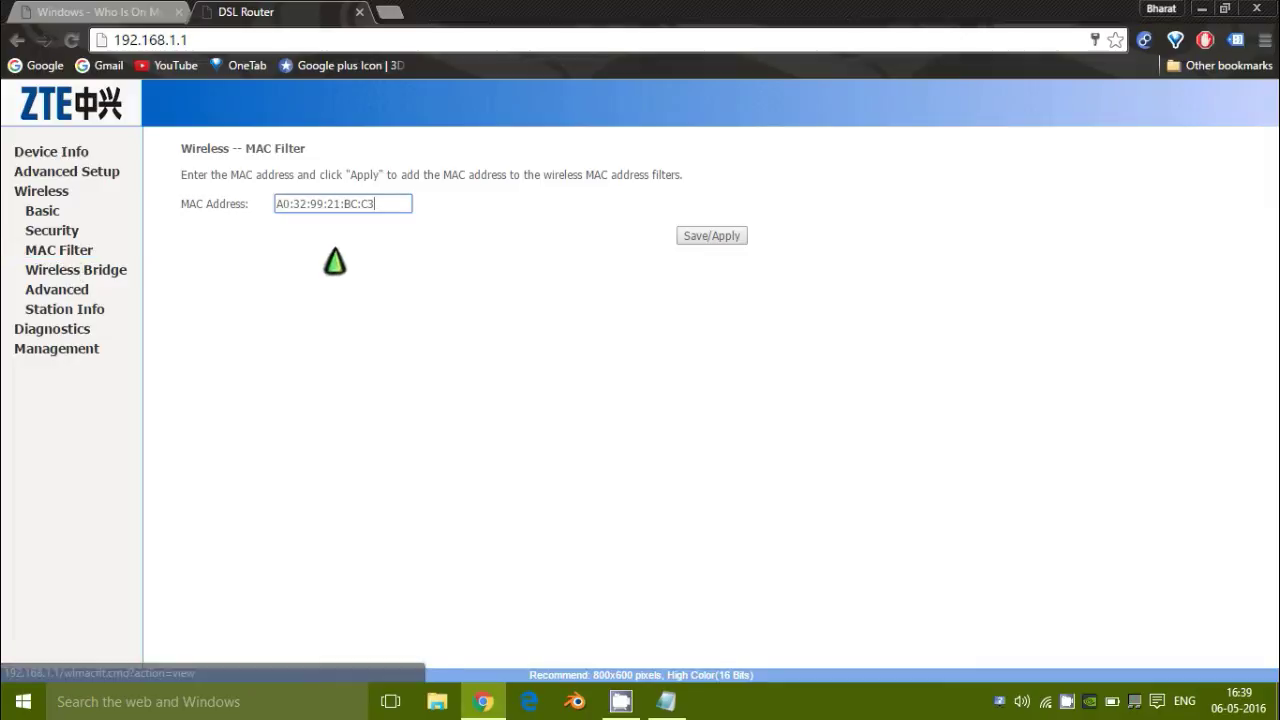
pyautogui.moveTo(383, 204)
pyautogui.mouseDown()
pyautogui.moveTo(279, 204)
pyautogui.moveTo(362, 204)
pyautogui.mouseUp()
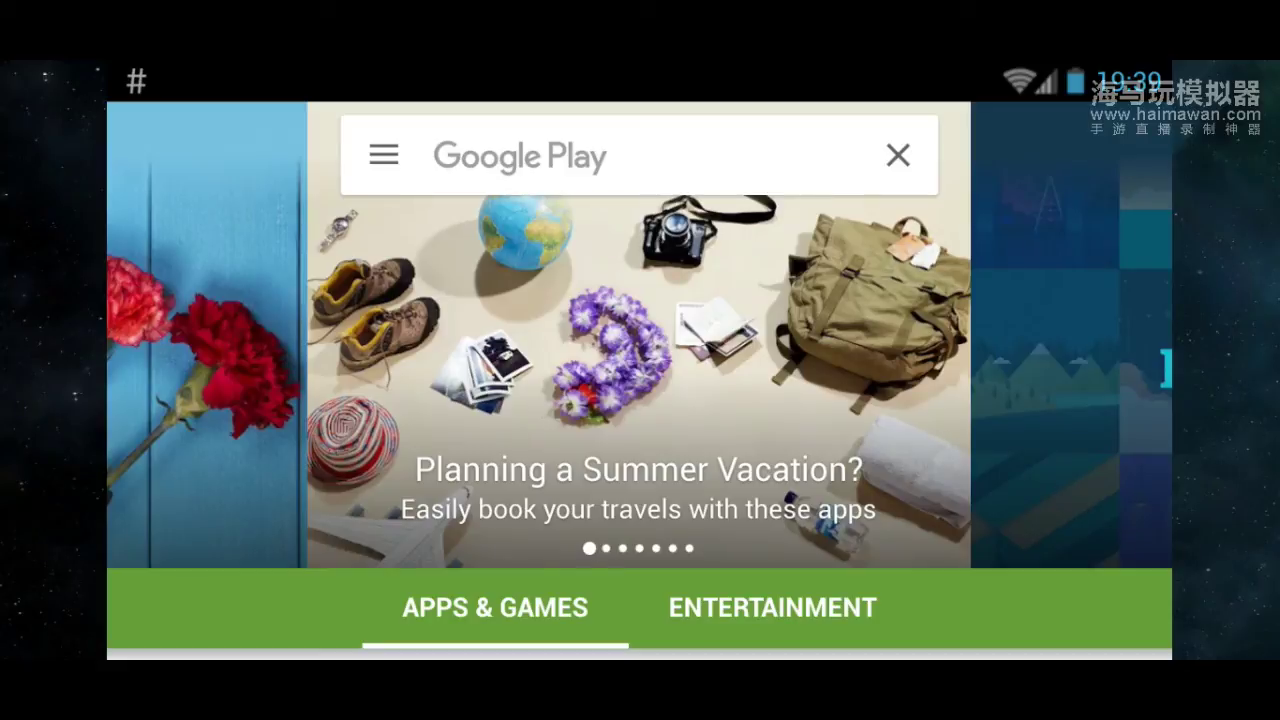
# - Find Fing - Network Tools via the 'wifi network watcher' Play search and launch it
pyautogui.press('Escape')
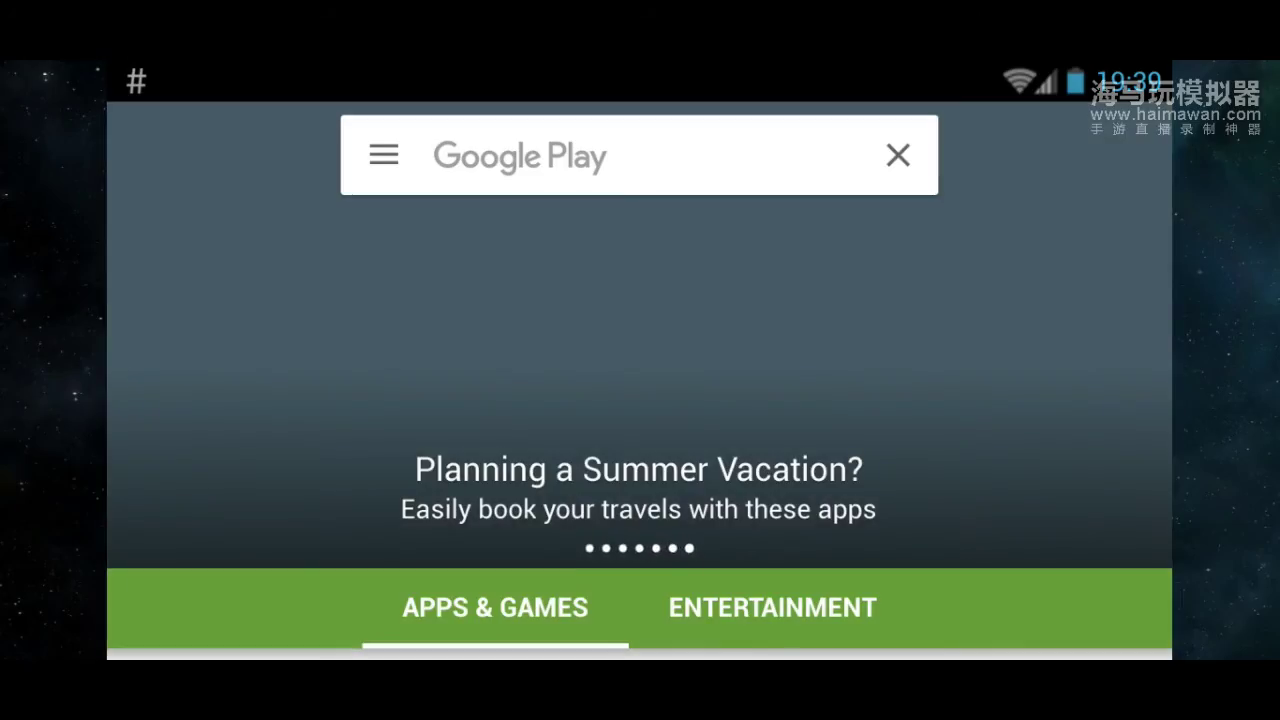
pyautogui.click(520, 155)
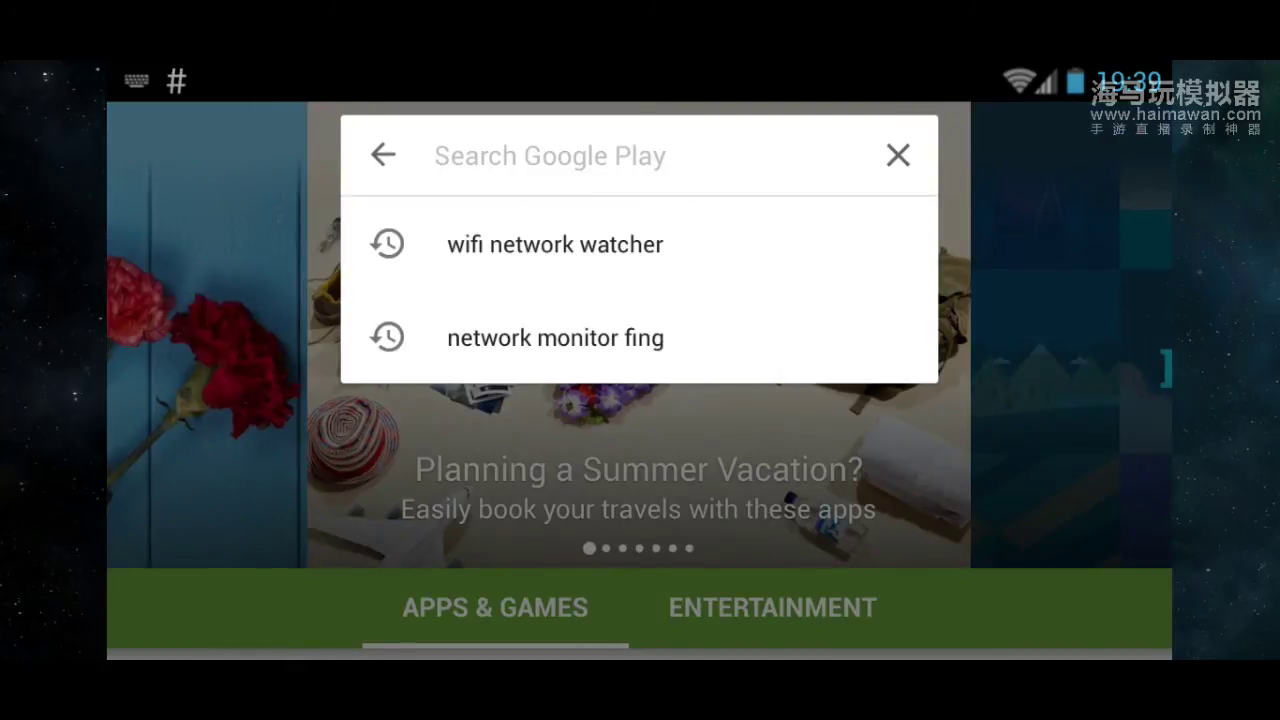
pyautogui.click(555, 244)
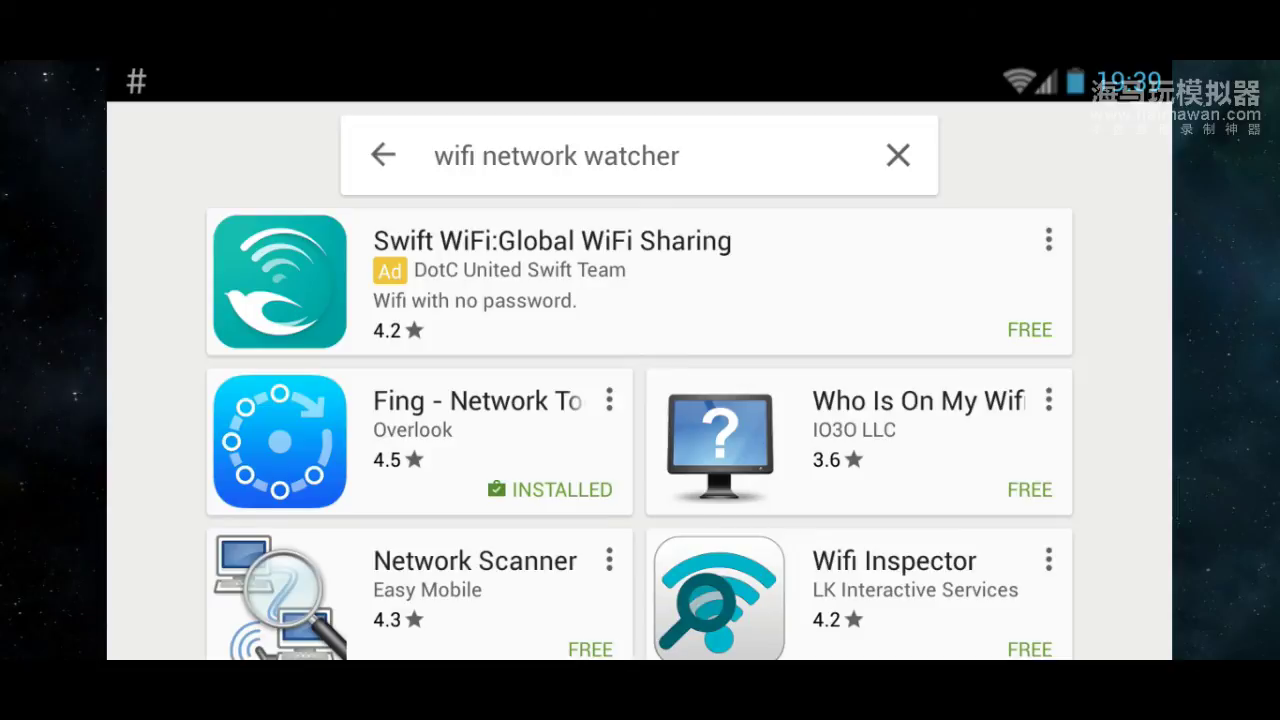
pyautogui.click(420, 440)
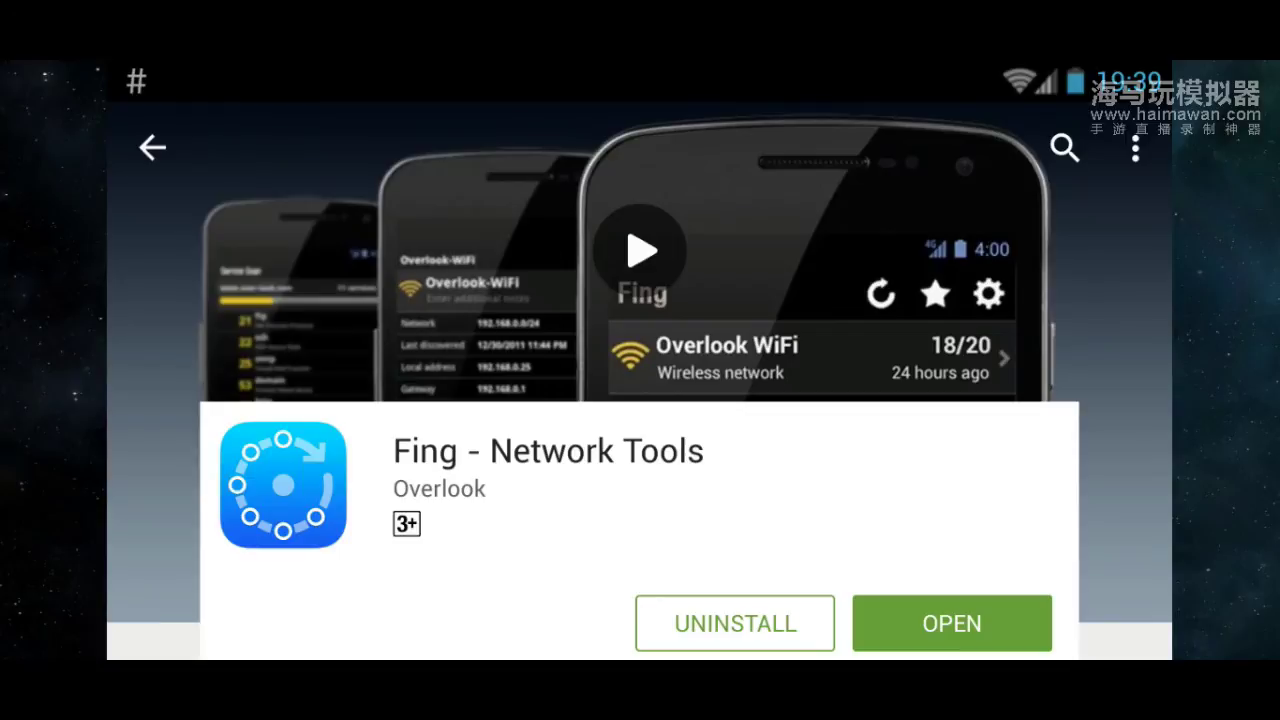
pyautogui.click(951, 623)
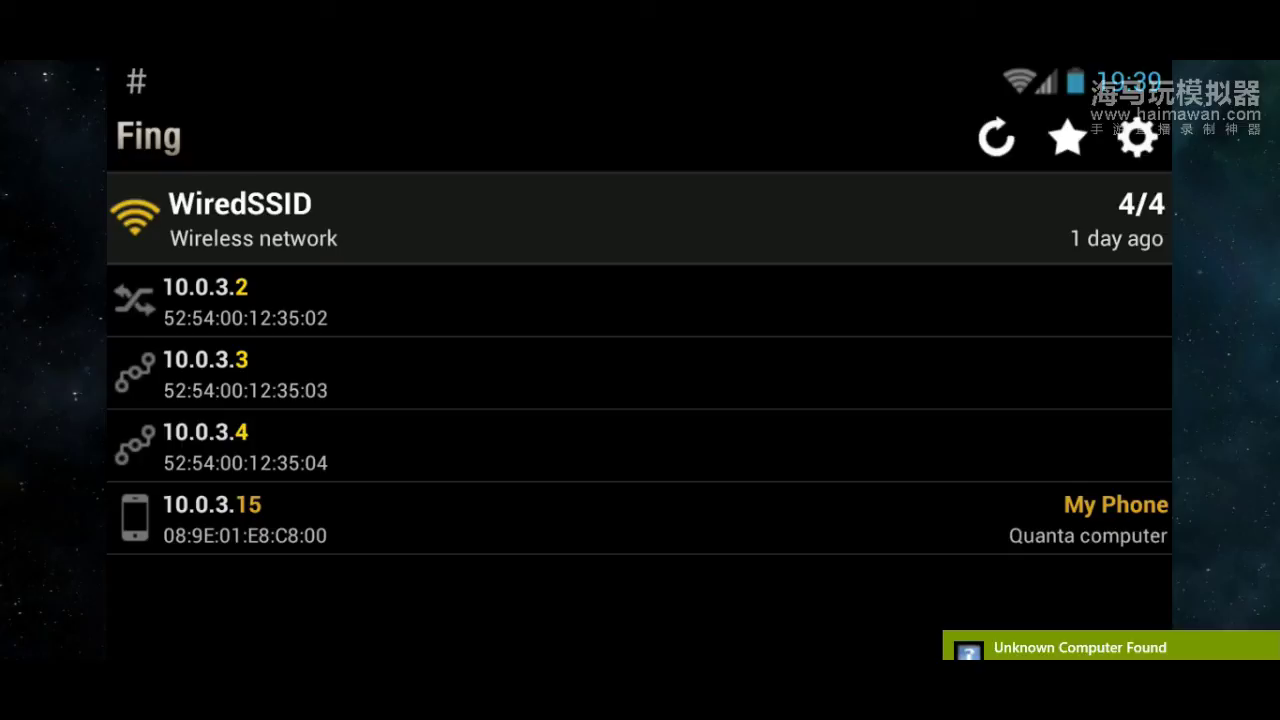
# - Copy MAC address 52:54:00:12:35:03 from device 10.0.3.3's details in Fing
pyautogui.click(1148, 373)
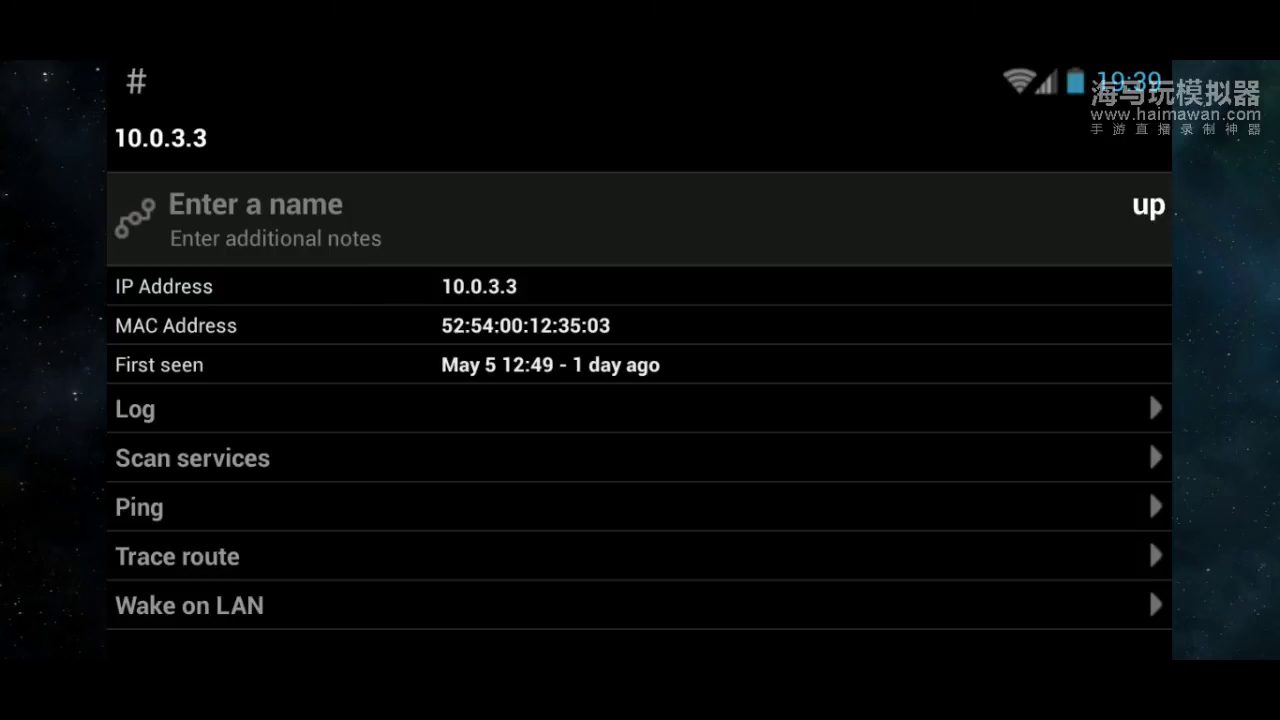
pyautogui.click(525, 325)
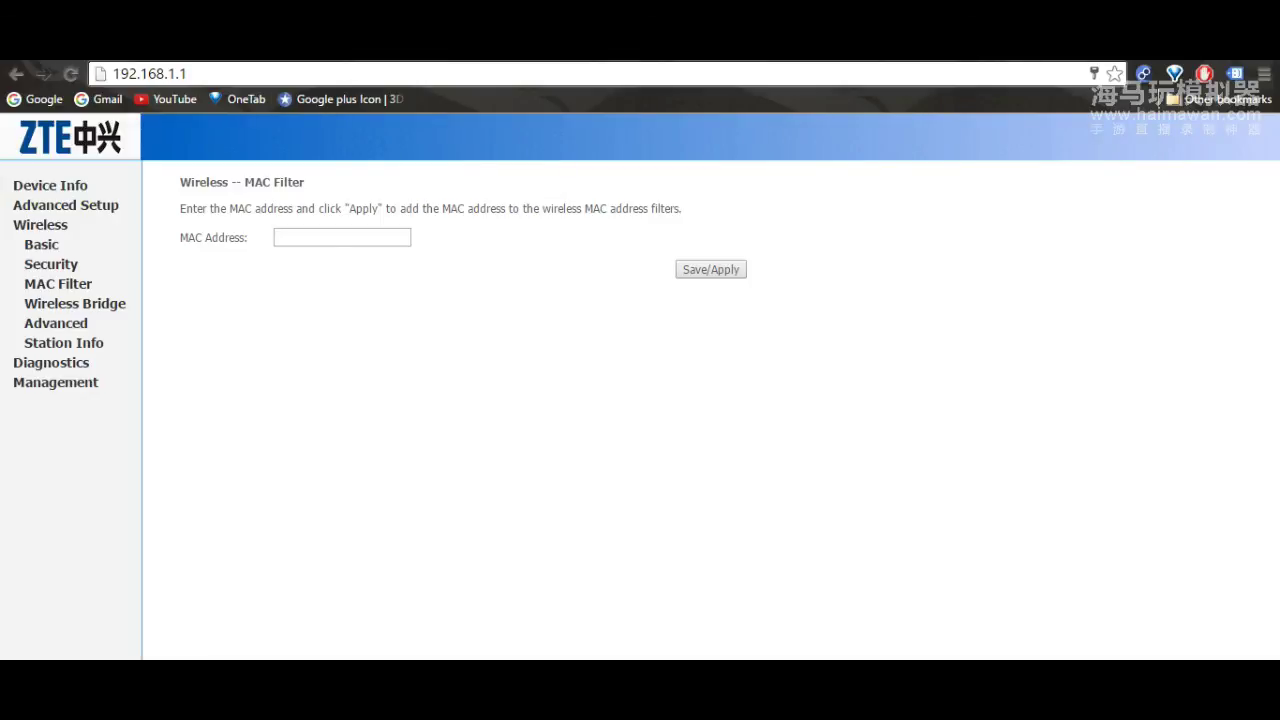
# - Reload the router at 192.168.1.1 and open the Wireless MAC Filter add form
pyautogui.click(187, 73)
pyautogui.write('192')
pyautogui.press('Return')
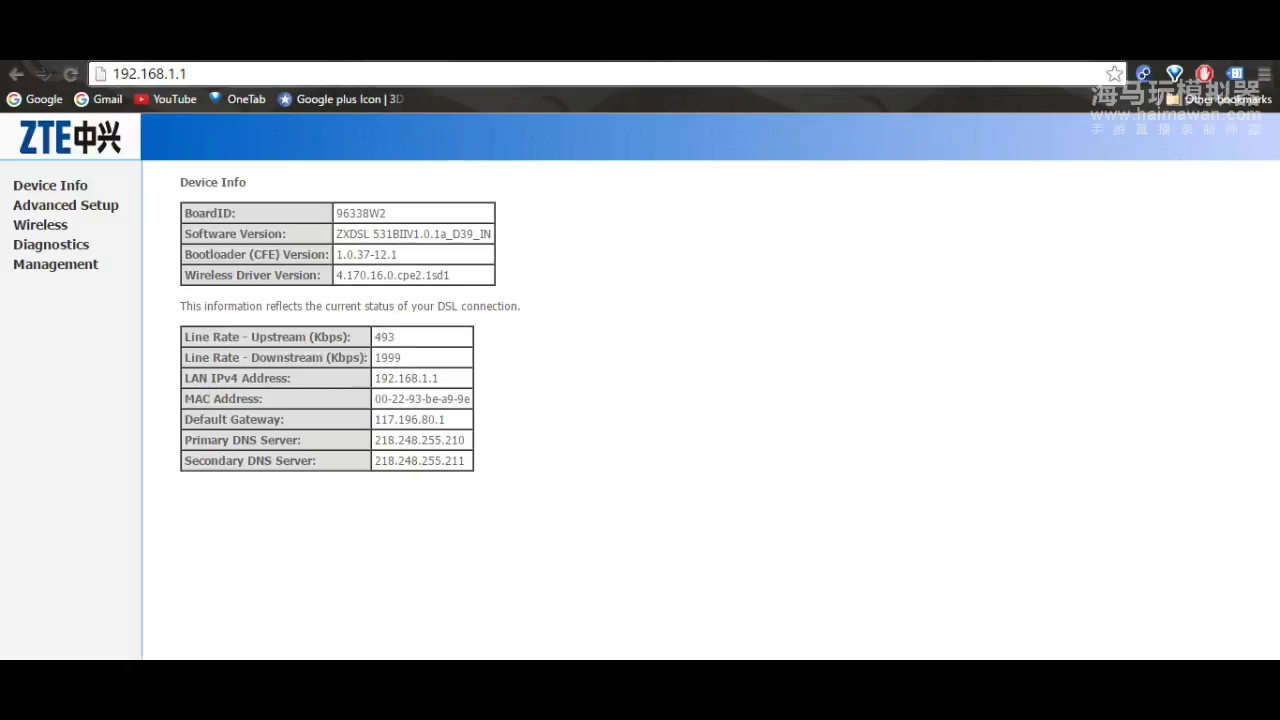
pyautogui.click(40, 224)
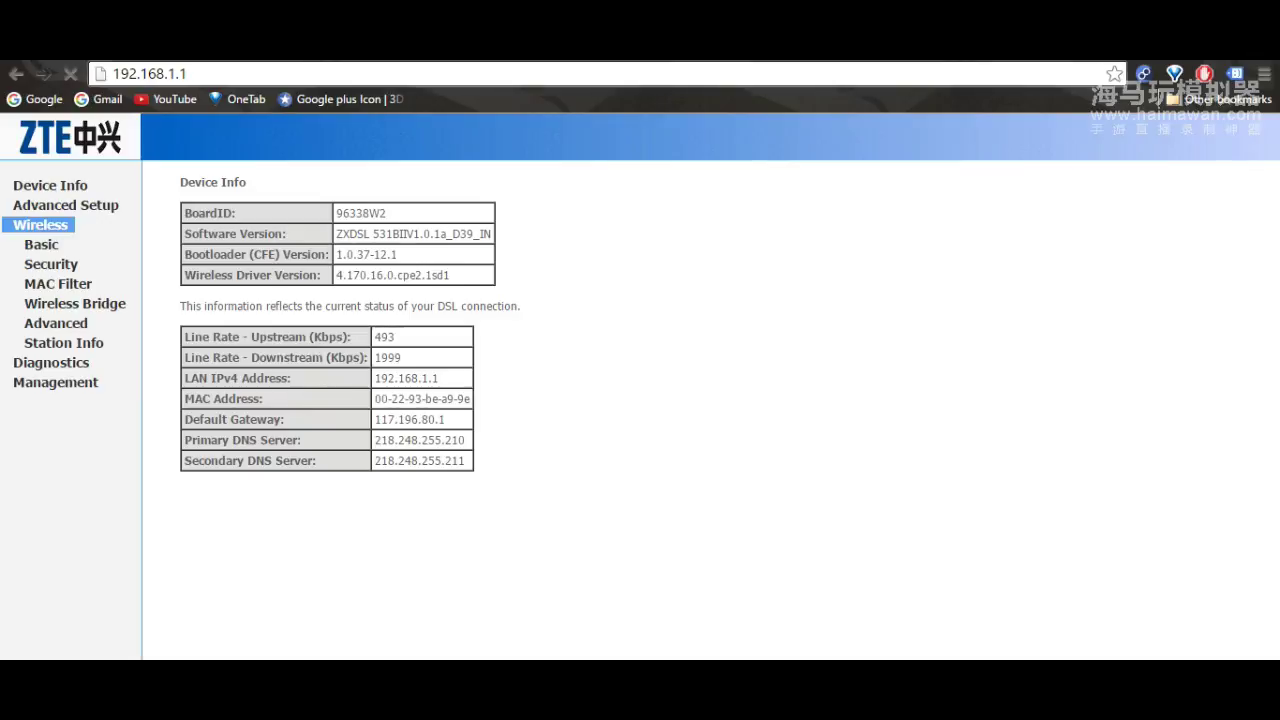
pyautogui.click(58, 283)
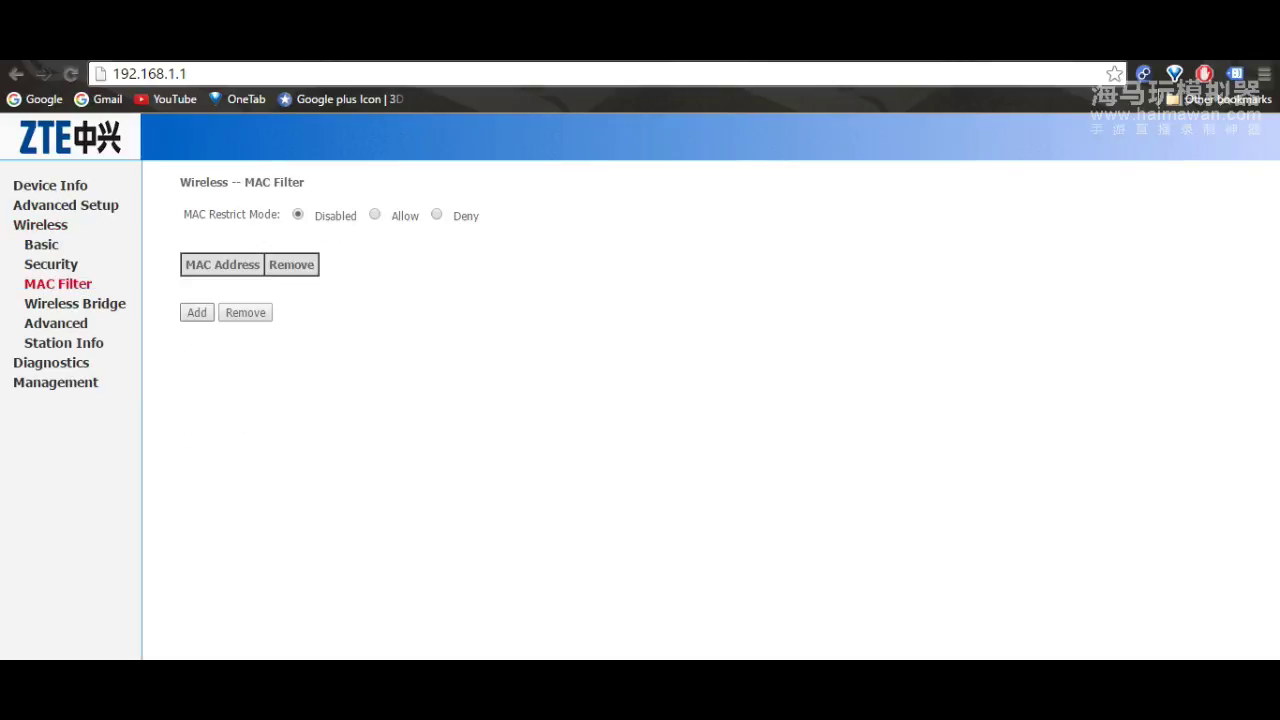
pyautogui.click(196, 312)
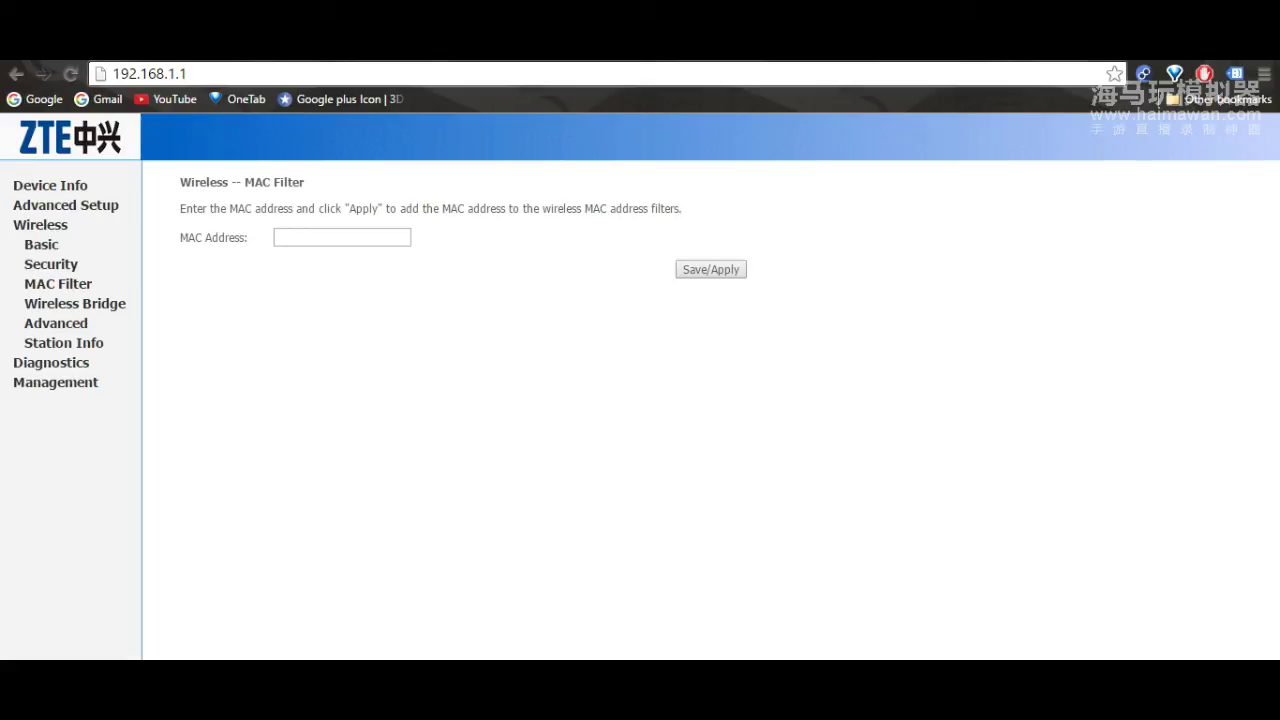
# - Paste 52:54:00:12:35:03 into the MAC Address field
pyautogui.rightClick(289, 277)
pyautogui.click(285, 237)
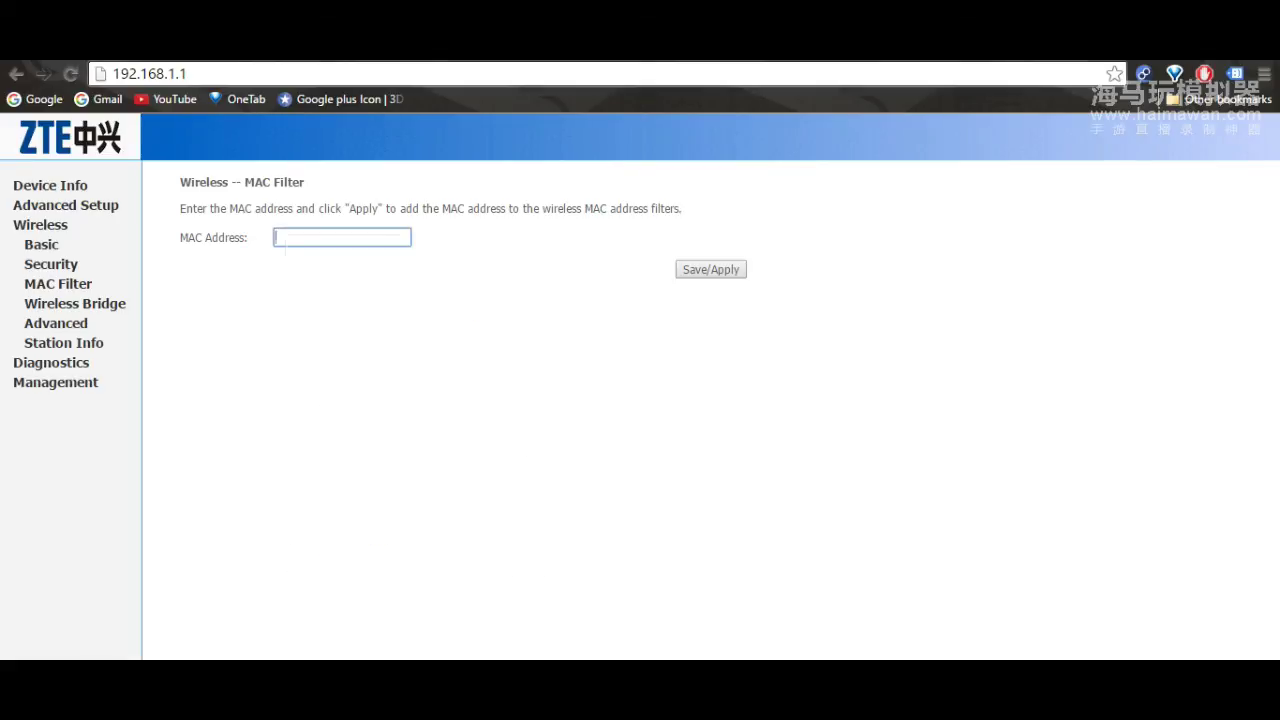
pyautogui.rightClick(285, 236)
pyautogui.click(331, 345)
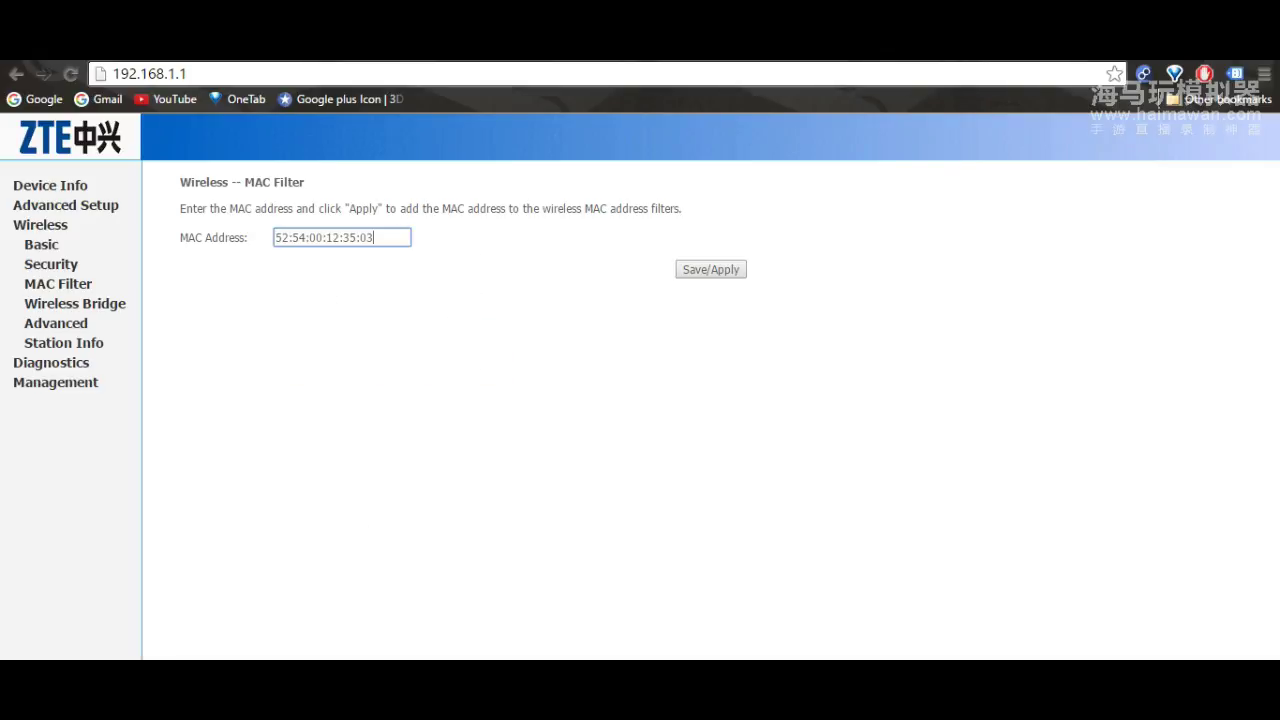